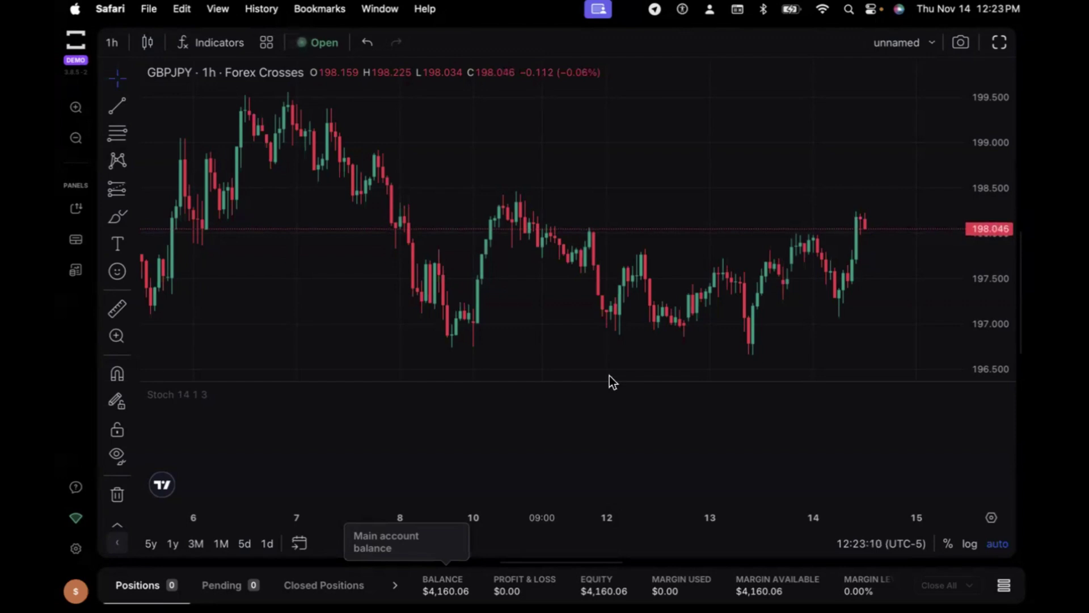
- Bring the early-November price action into view and sketch one stroke along the rise and another along the following fall
scroll(524, 322, left, 3)
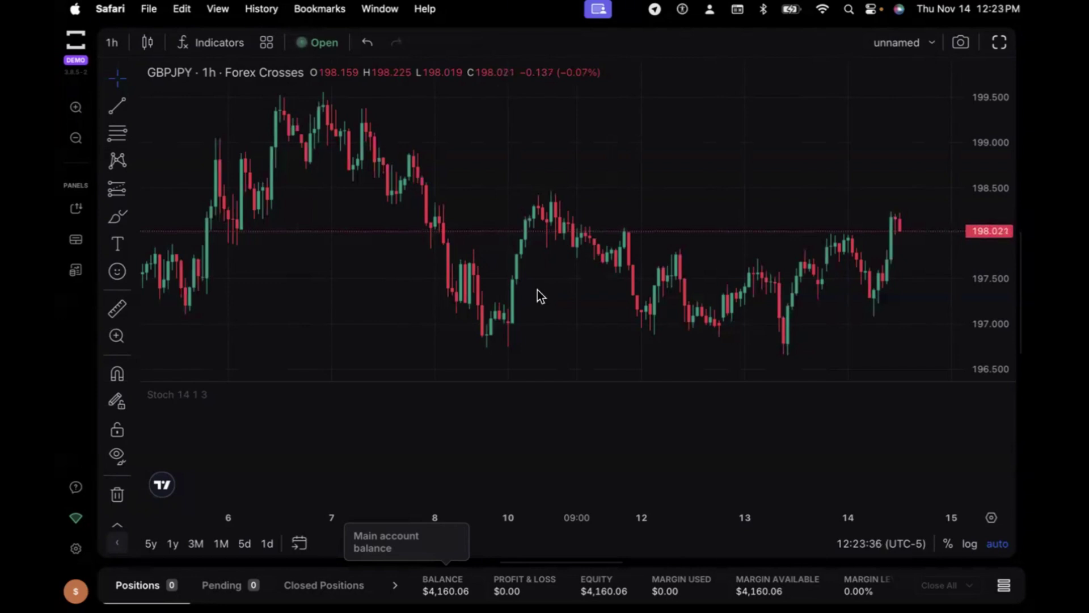
scroll(475, 295, left, 5)
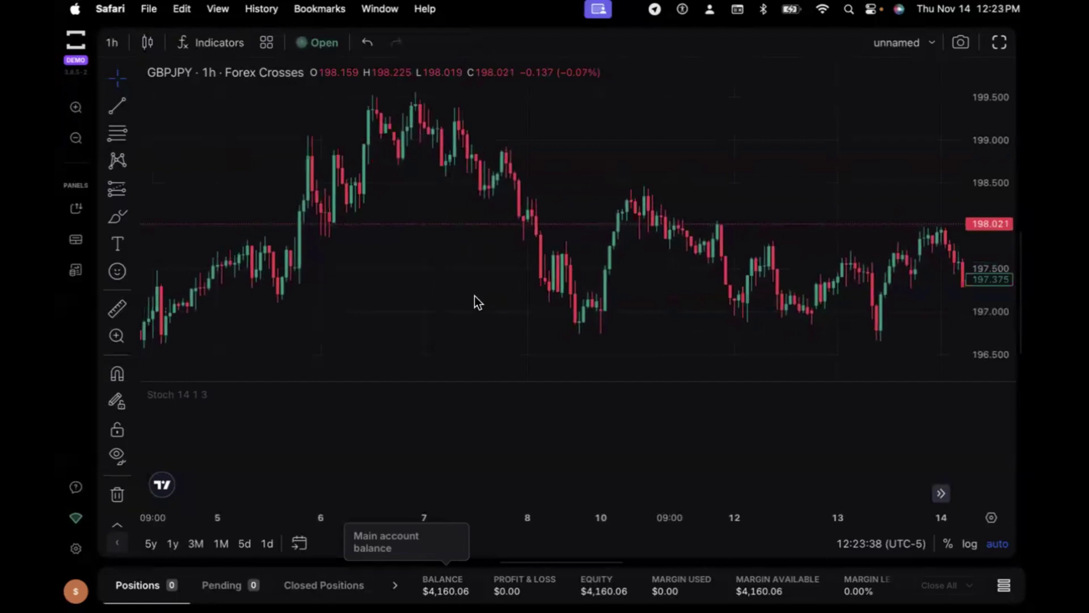
scroll(475, 295, left, 2)
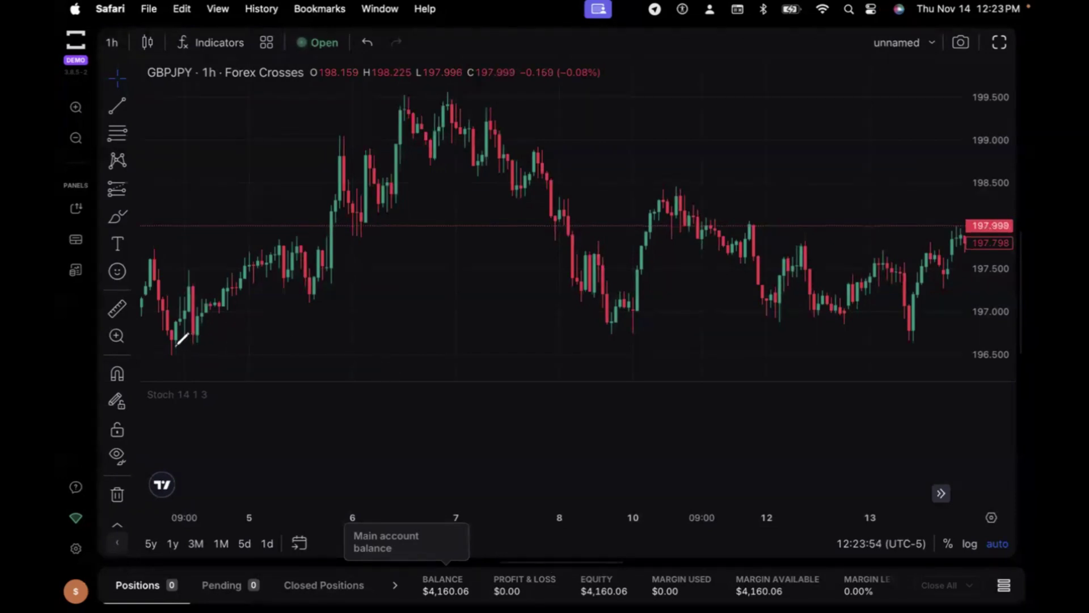
mouse_move(176, 345)
mouse_down()
mouse_move(294, 241)
mouse_move(397, 94)
mouse_move(410, 108)
mouse_move(434, 105)
mouse_up()
mouse_move(511, 111)
mouse_down()
mouse_move(638, 241)
mouse_move(620, 245)
mouse_move(656, 230)
mouse_move(651, 238)
mouse_up()
- Sketch a rising channel with arrowheads around the uptrend leading to the highs between 6 and 7 November
drag(194, 296, 362, 149)
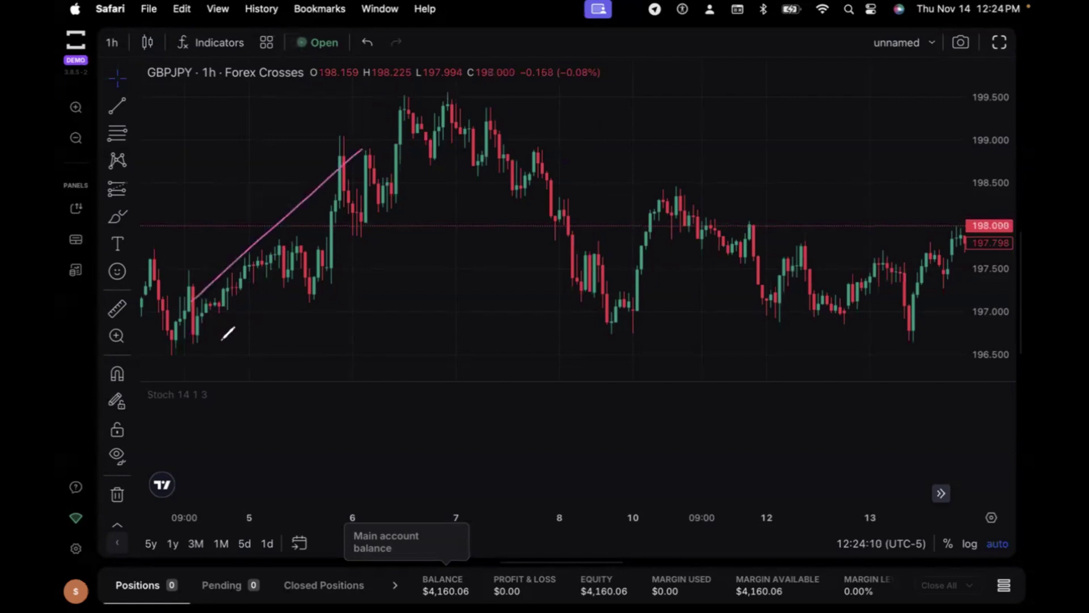
drag(220, 342, 240, 328)
drag(404, 192, 440, 163)
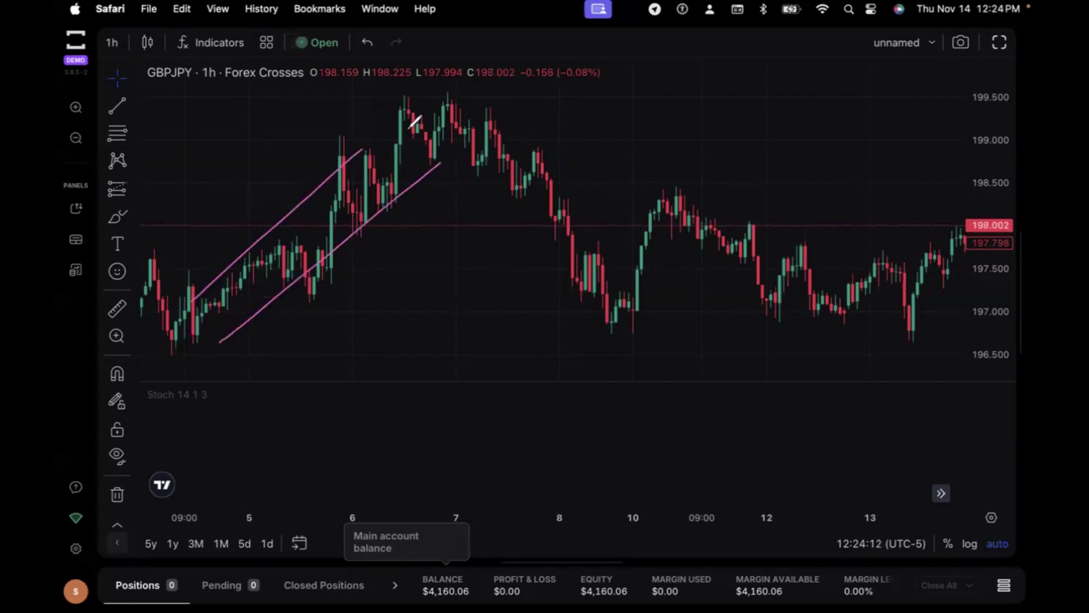
mouse_move(339, 156)
mouse_down()
mouse_move(359, 146)
mouse_move(355, 170)
mouse_move(431, 169)
mouse_move(426, 189)
mouse_up()
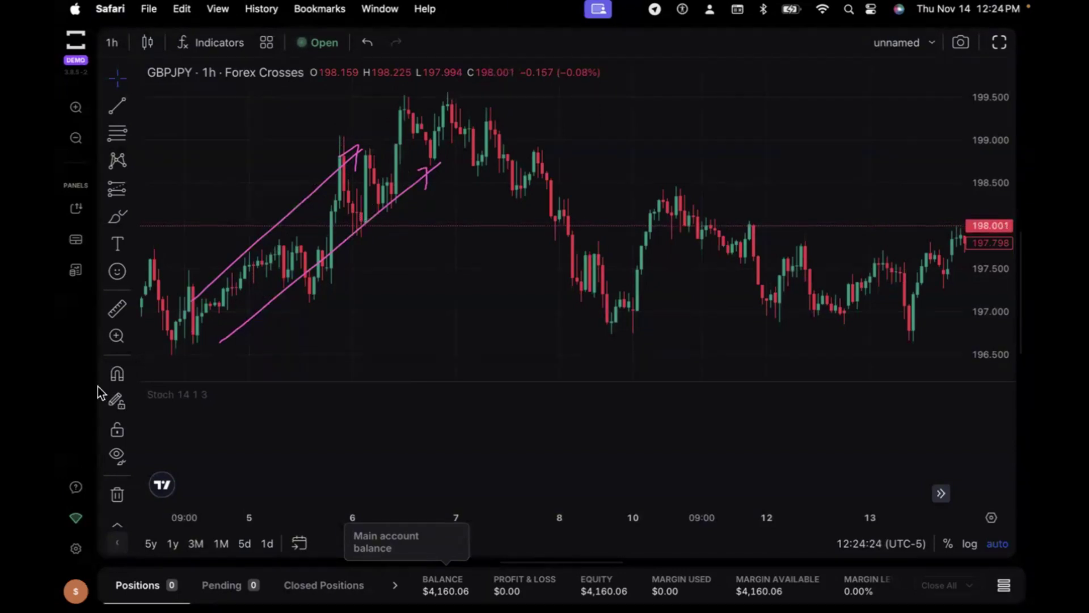
- Sketch a falling channel along the decline after 7 November, mark its lower highs and lower lows, and clear the annotations
drag(435, 183, 568, 319)
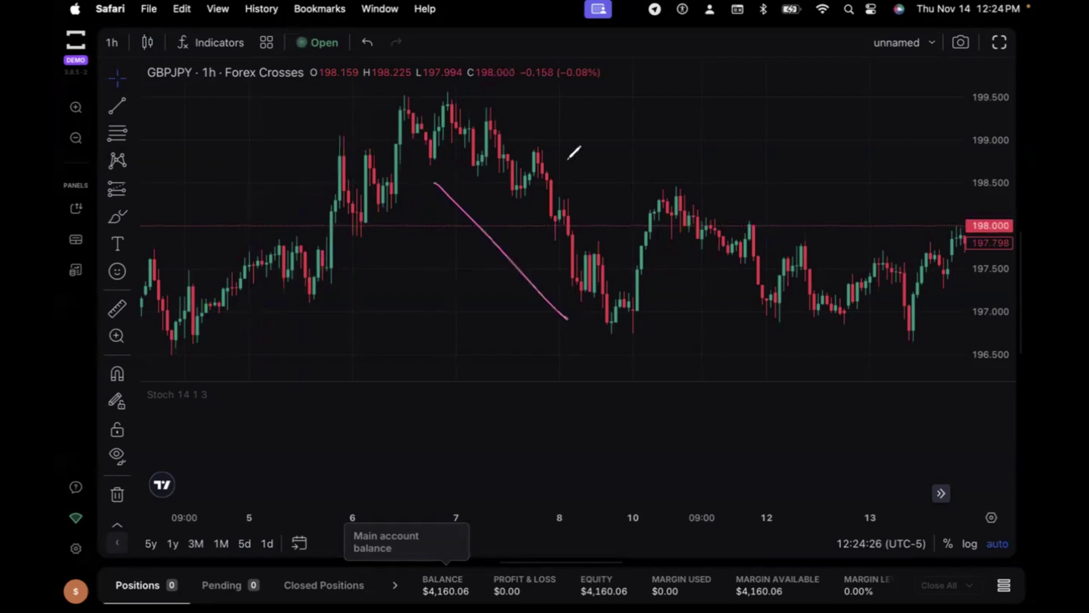
drag(522, 117, 623, 225)
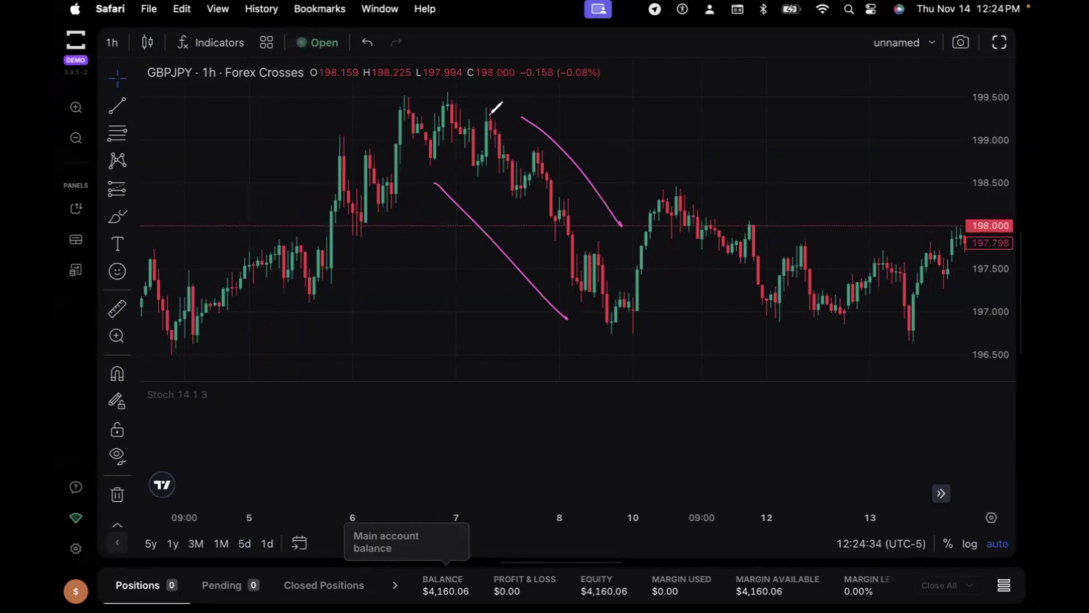
drag(487, 109, 501, 115)
drag(534, 152, 545, 149)
mouse_move(564, 197)
mouse_down()
mouse_move(574, 197)
mouse_move(542, 190)
mouse_up()
drag(544, 252, 590, 251)
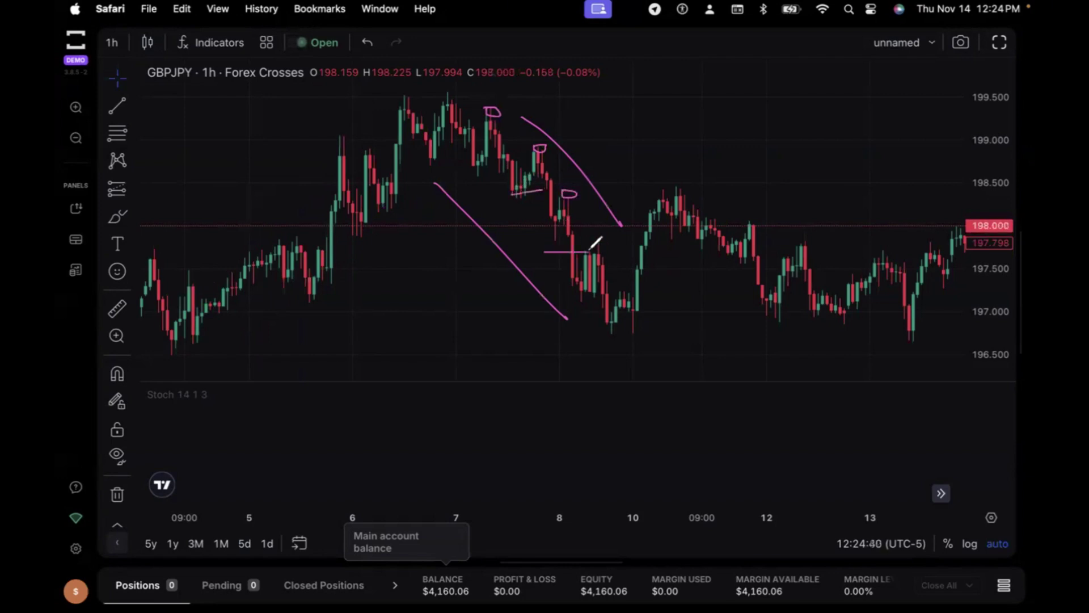
drag(591, 327, 647, 327)
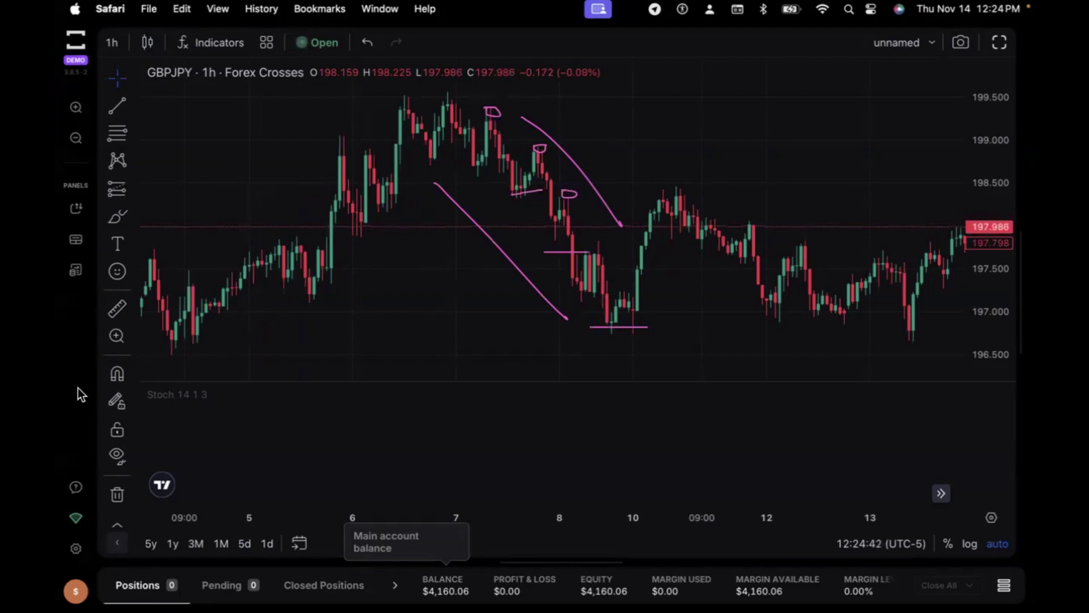
key(Escape)
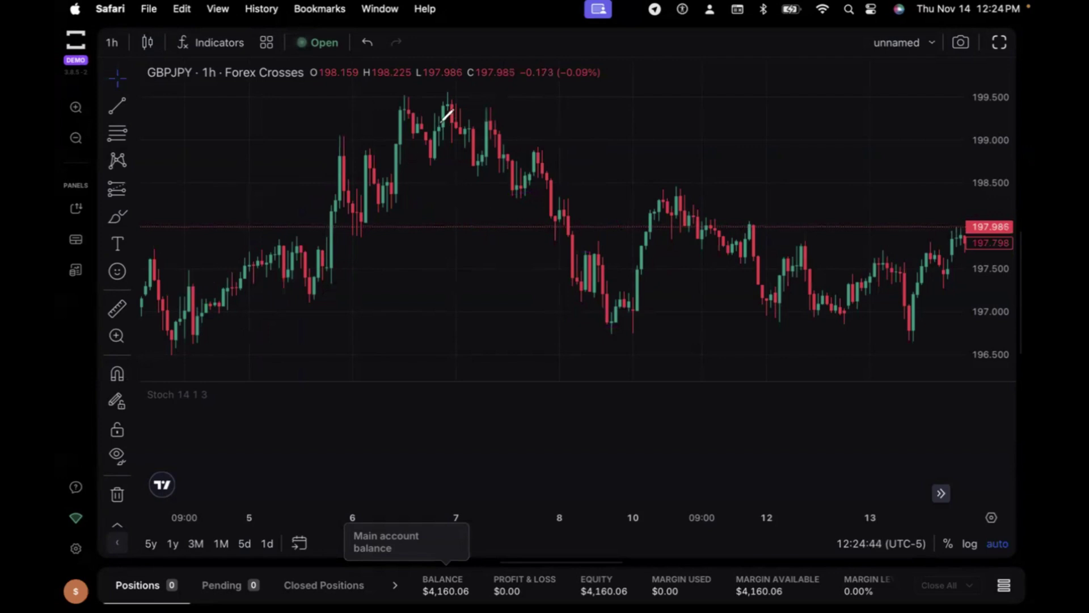
- Sketch horizontal price zones at about 199.500, 198.000 and 197.000 around the prior highs and pullback lows
drag(403, 97, 501, 96)
mouse_move(397, 102)
mouse_down()
mouse_move(414, 82)
mouse_move(491, 80)
mouse_move(497, 92)
mouse_up()
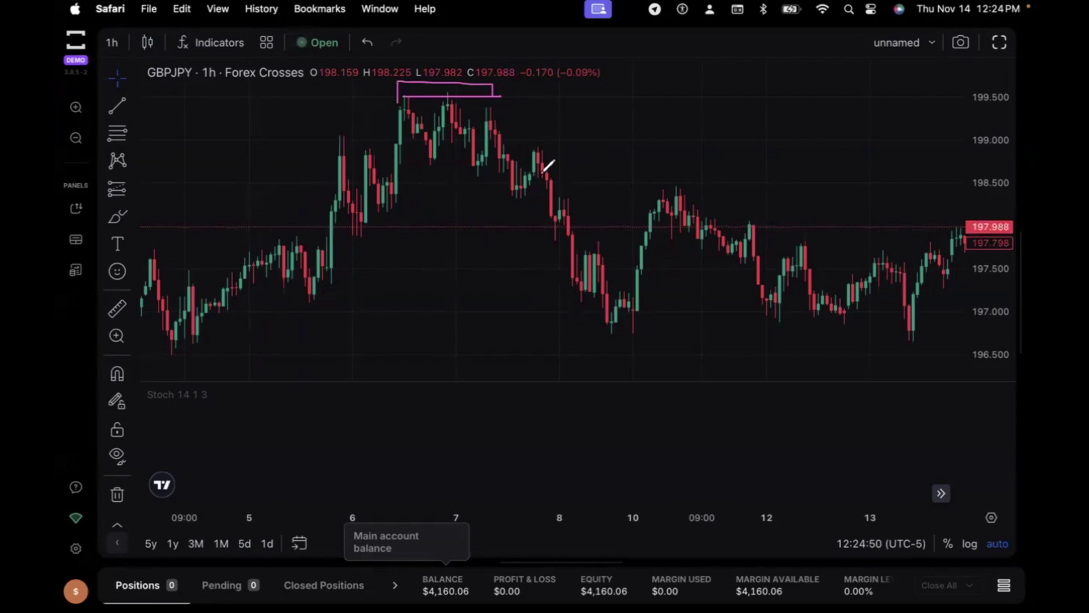
drag(340, 233, 392, 234)
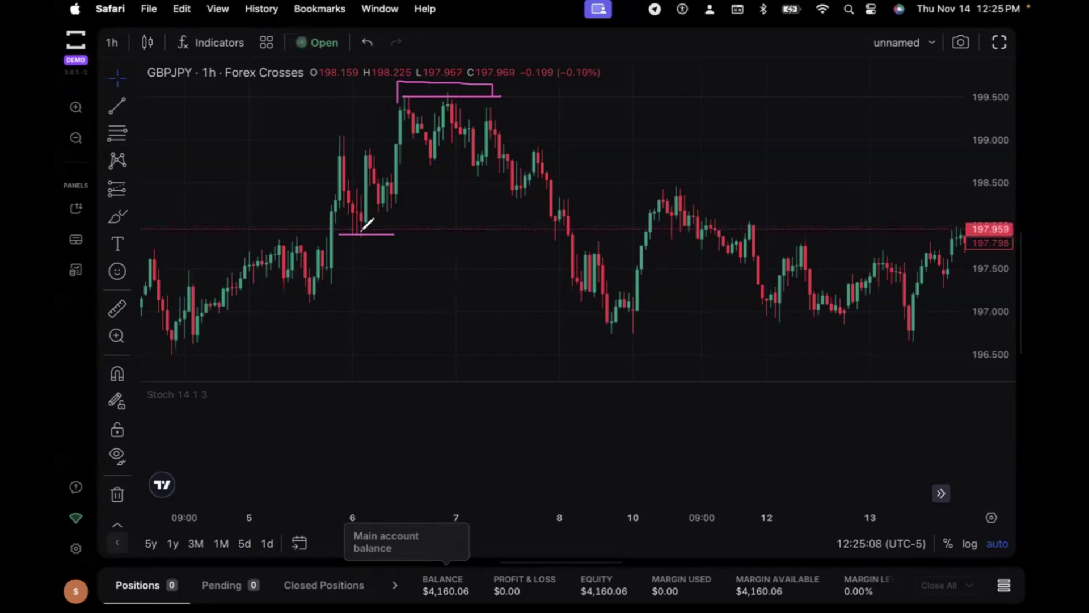
mouse_move(341, 233)
mouse_down()
mouse_move(340, 223)
mouse_move(374, 220)
mouse_move(579, 219)
mouse_move(530, 233)
mouse_move(380, 231)
mouse_up()
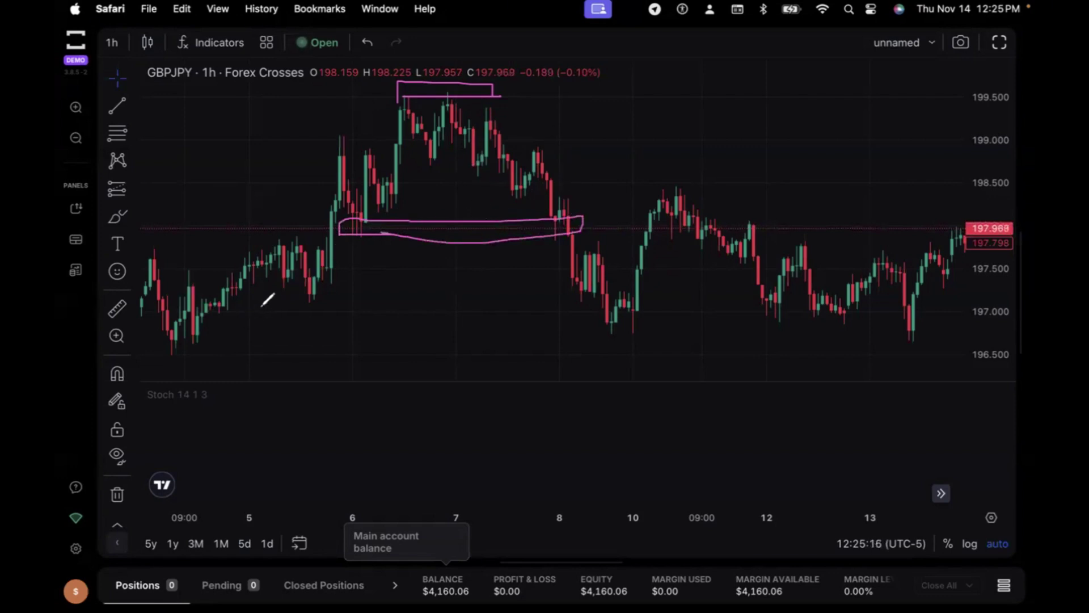
mouse_move(289, 295)
mouse_down()
mouse_move(346, 319)
mouse_move(514, 323)
mouse_up()
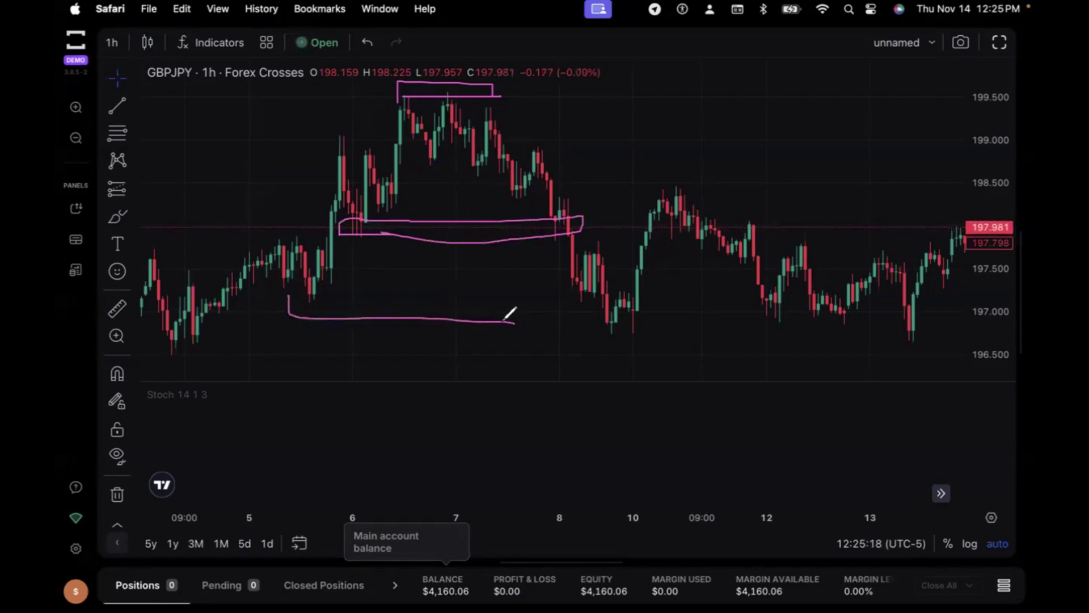
mouse_move(288, 296)
mouse_down()
mouse_move(581, 287)
mouse_move(573, 317)
mouse_move(497, 321)
mouse_up()
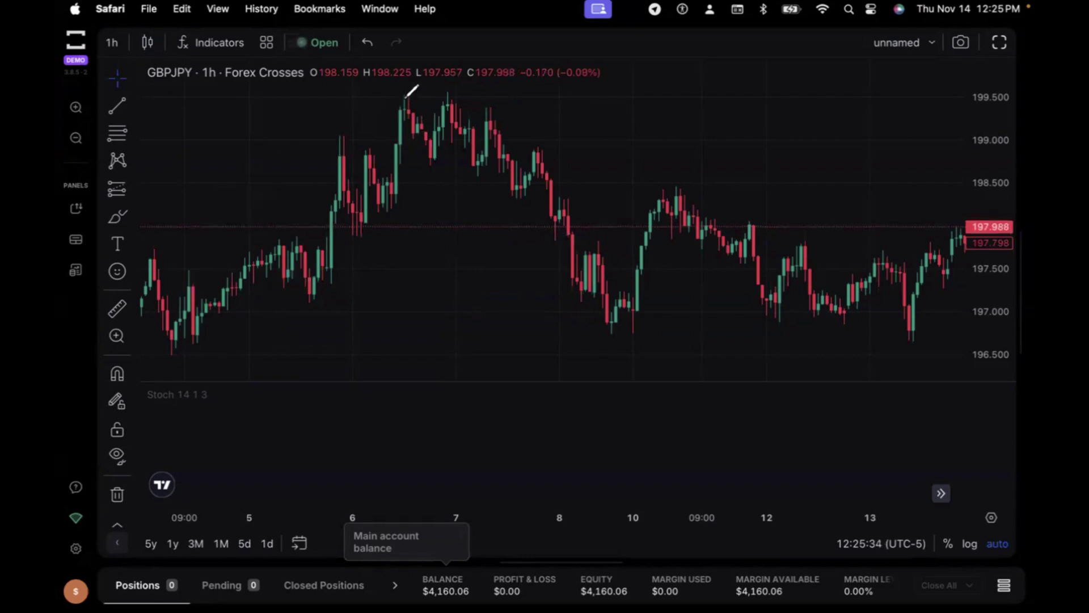
- Circle the three peaks near 199.500, box the low before 10 November, and draw arrows for the drop and rebound
mouse_move(406, 96)
mouse_down()
mouse_move(492, 101)
mouse_move(578, 154)
mouse_move(592, 180)
mouse_up()
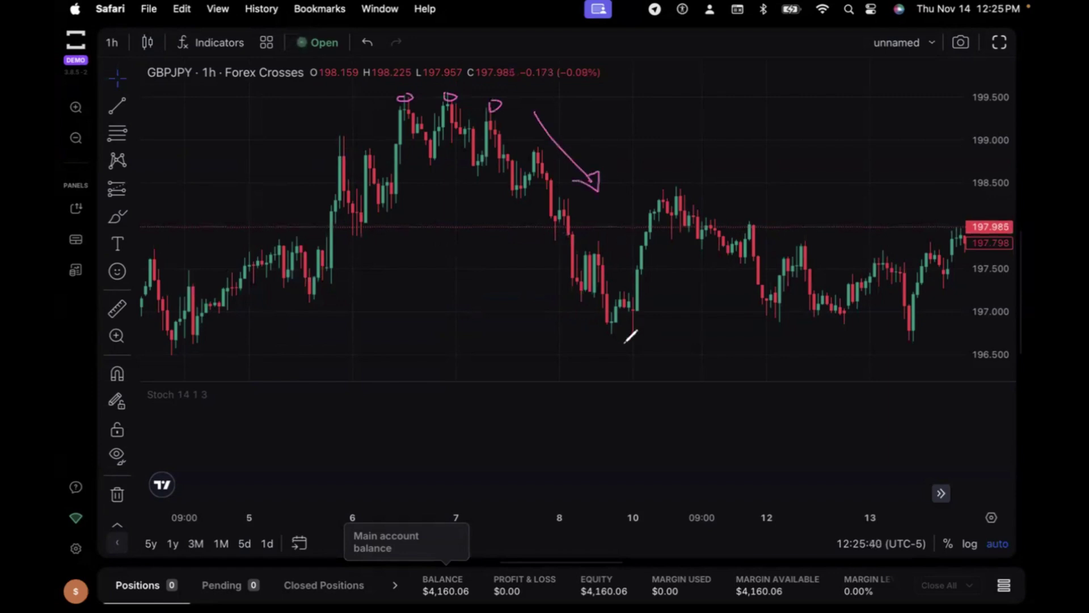
mouse_move(645, 338)
mouse_down()
mouse_move(606, 339)
mouse_move(605, 325)
mouse_move(645, 325)
mouse_move(646, 338)
mouse_move(675, 227)
mouse_up()
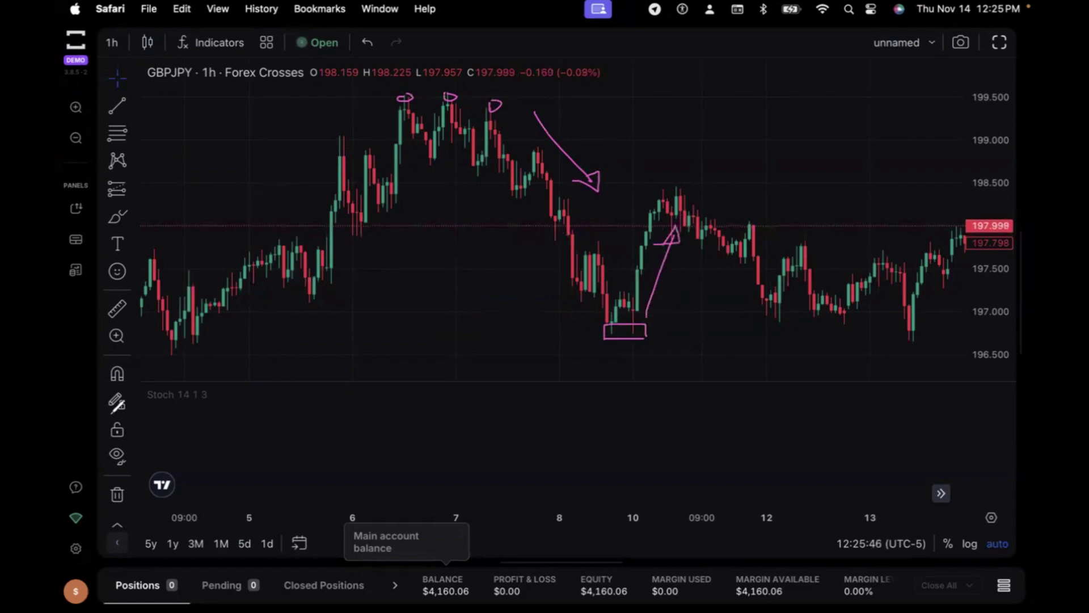
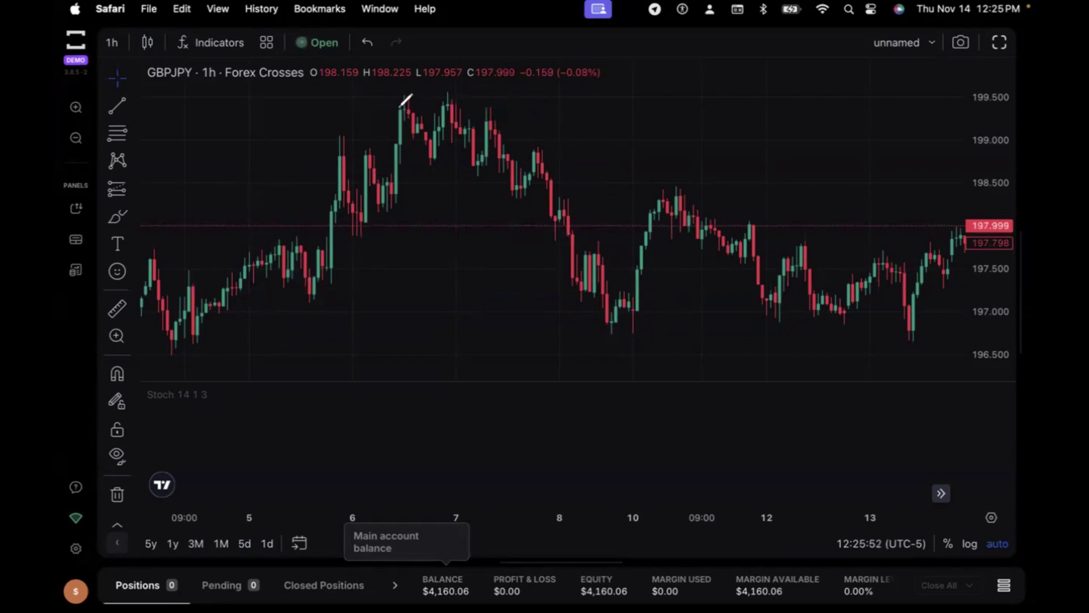
mouse_move(396, 85)
mouse_down()
mouse_move(409, 211)
mouse_move(564, 201)
mouse_move(559, 103)
mouse_move(471, 88)
mouse_move(398, 92)
mouse_move(398, 105)
mouse_move(415, 100)
mouse_move(406, 98)
mouse_up()
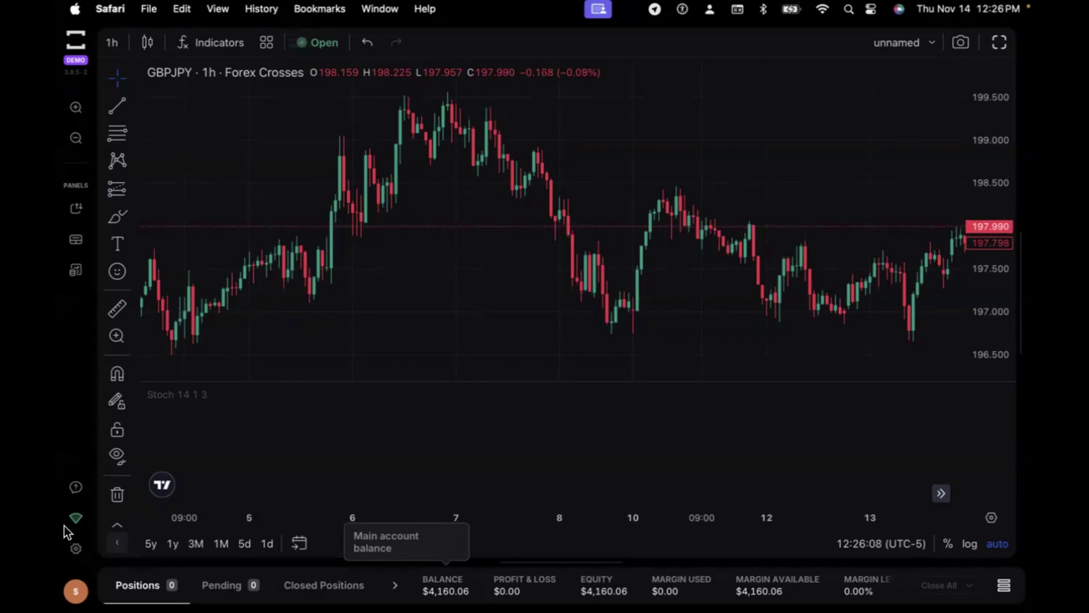
- Remove the hidden Stoch 14 1 3 indicator pane from the chart
mouse_move(186, 396)
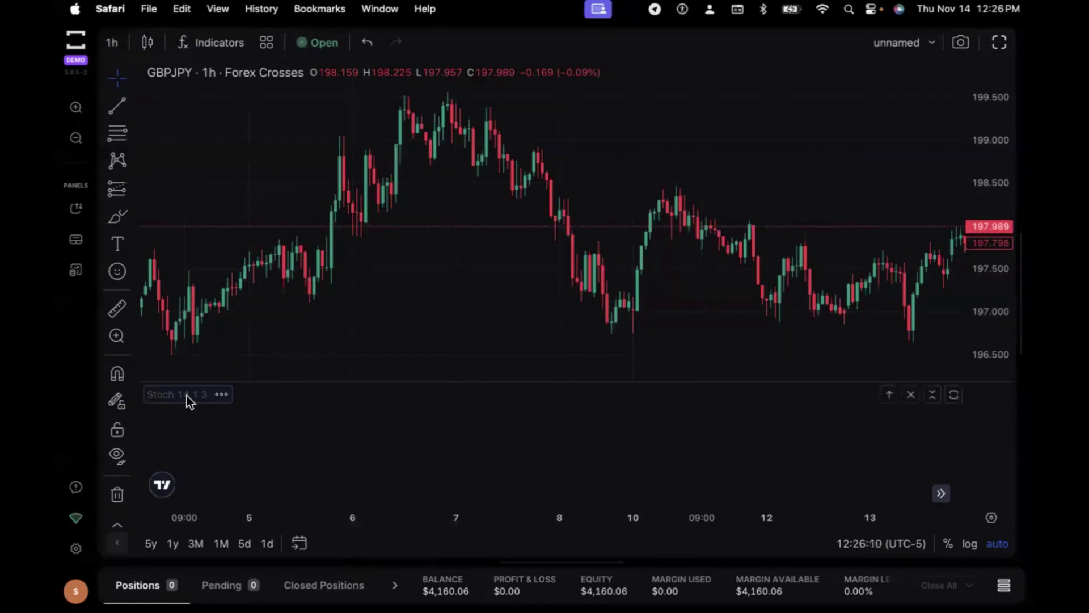
click(222, 395)
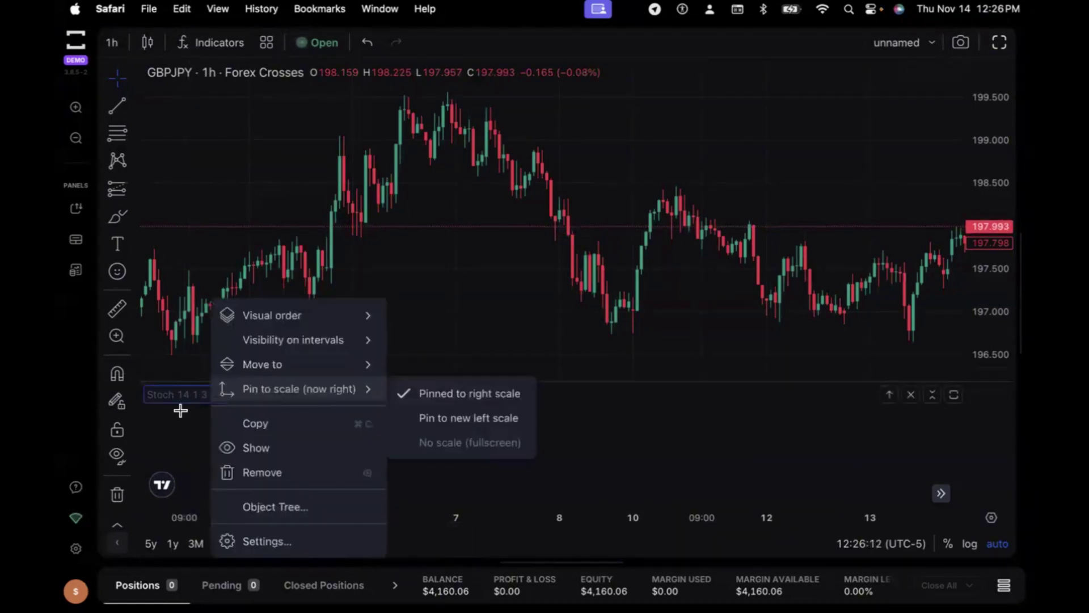
click(221, 395)
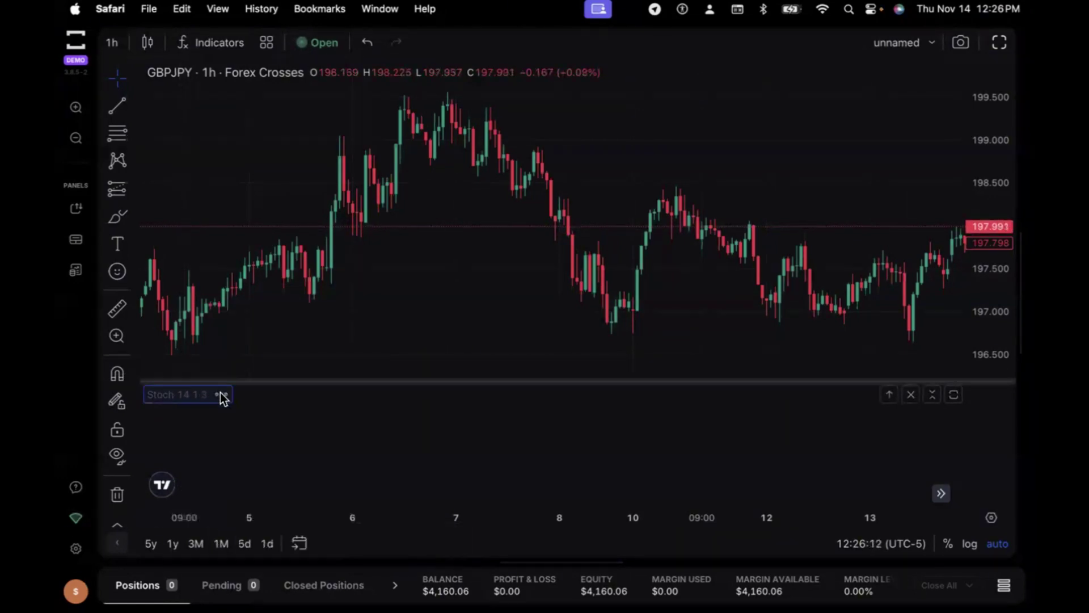
click(910, 395)
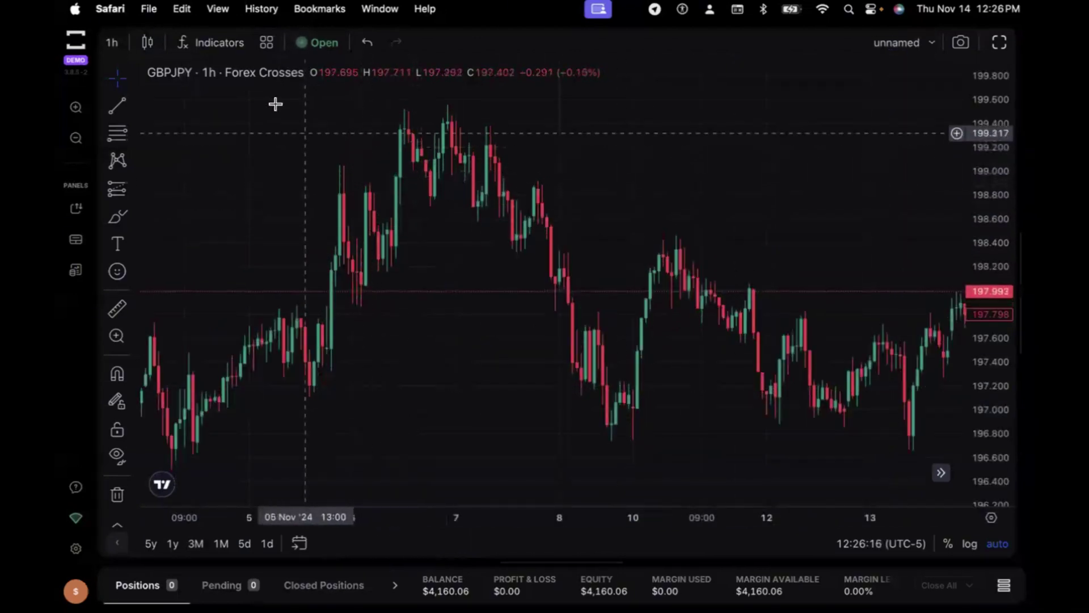
- Search the indicators for "stoch" and add the Stochastic indicator to the chart
click(209, 45)
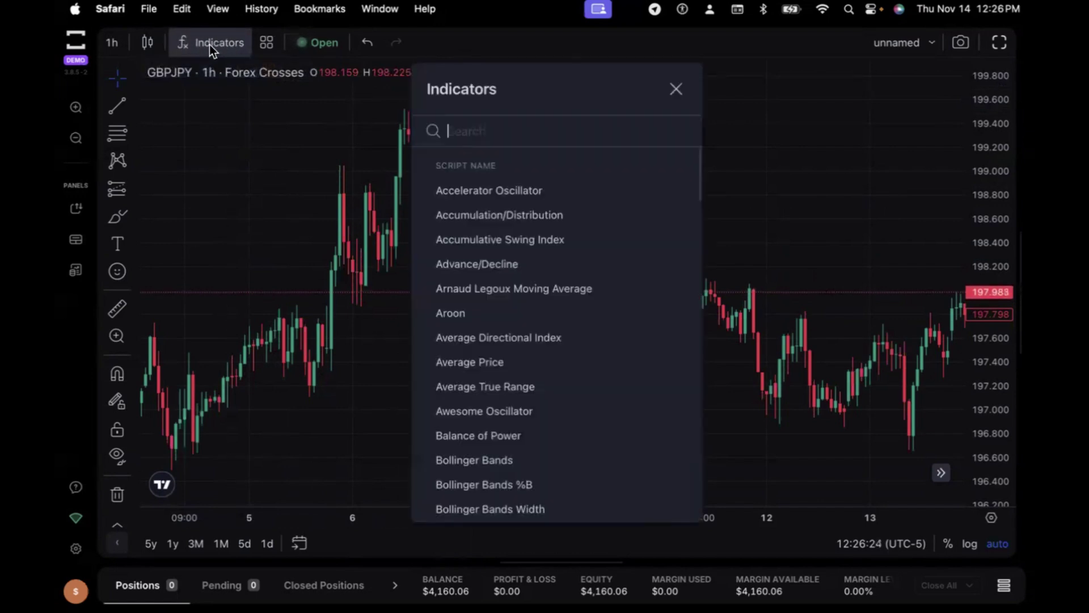
text(stoch)
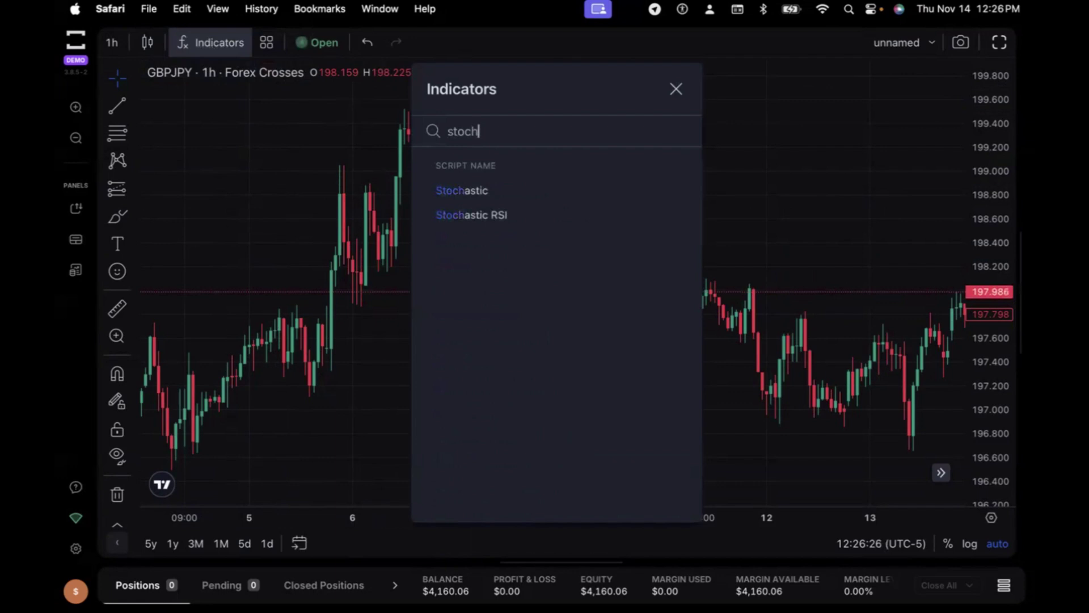
click(454, 195)
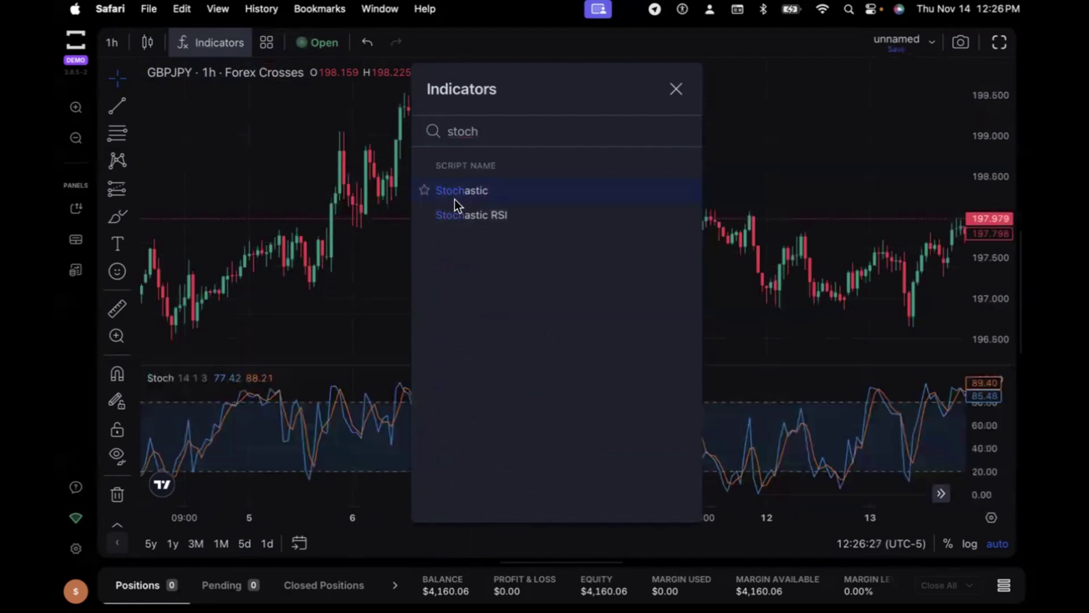
click(377, 326)
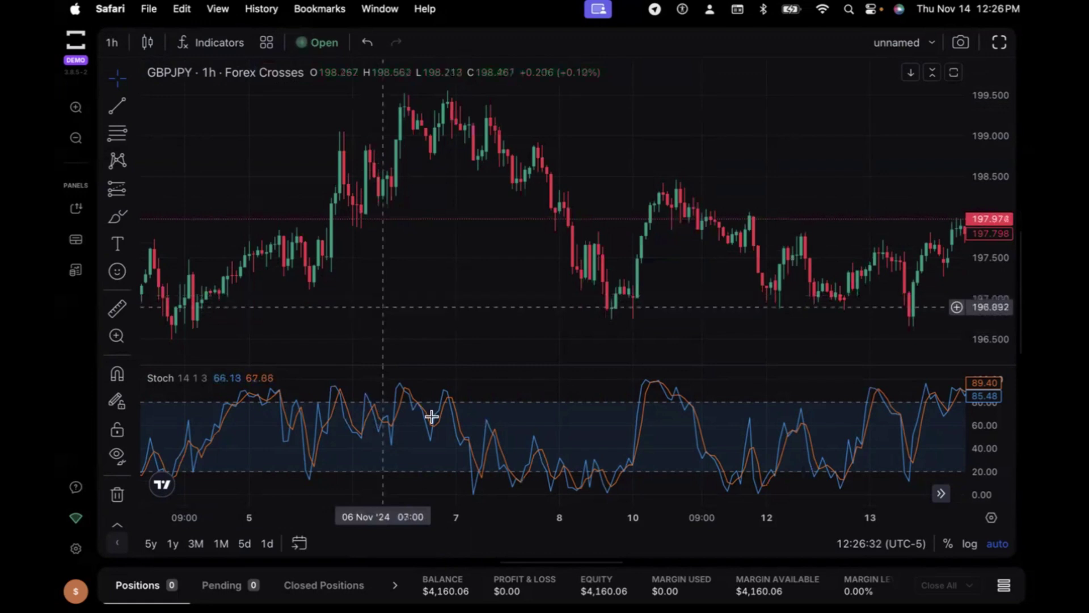
- Place a horizontal line at 199.510 along the highs between 6 and 7 November
click(133, 105)
click(186, 228)
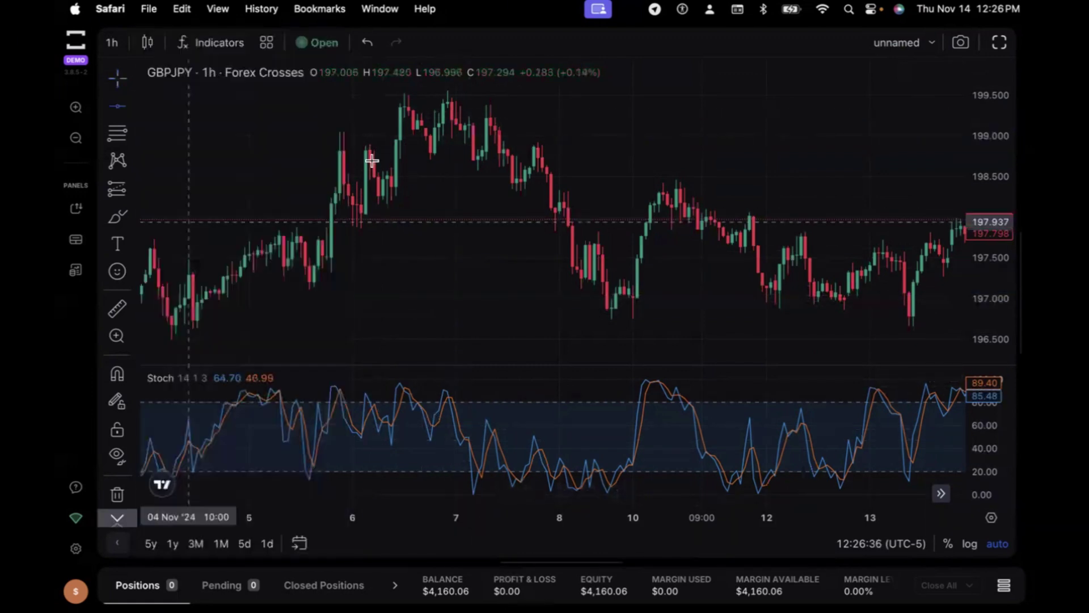
click(441, 95)
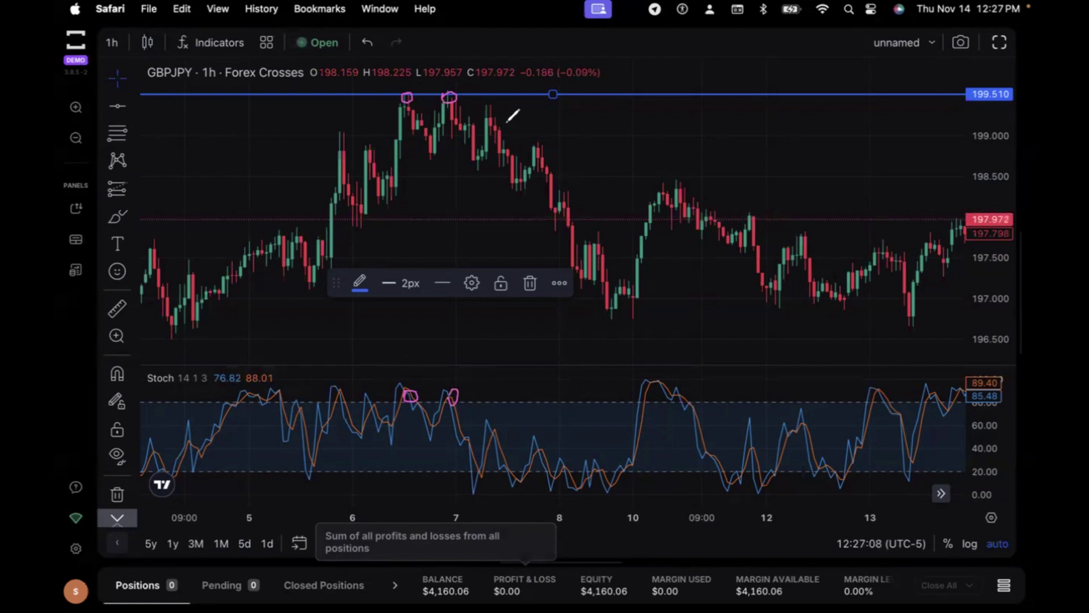
- Circle the third, slightly lower peak beneath the horizontal line and its matching crossover on the Stochastic
drag(497, 107, 492, 106)
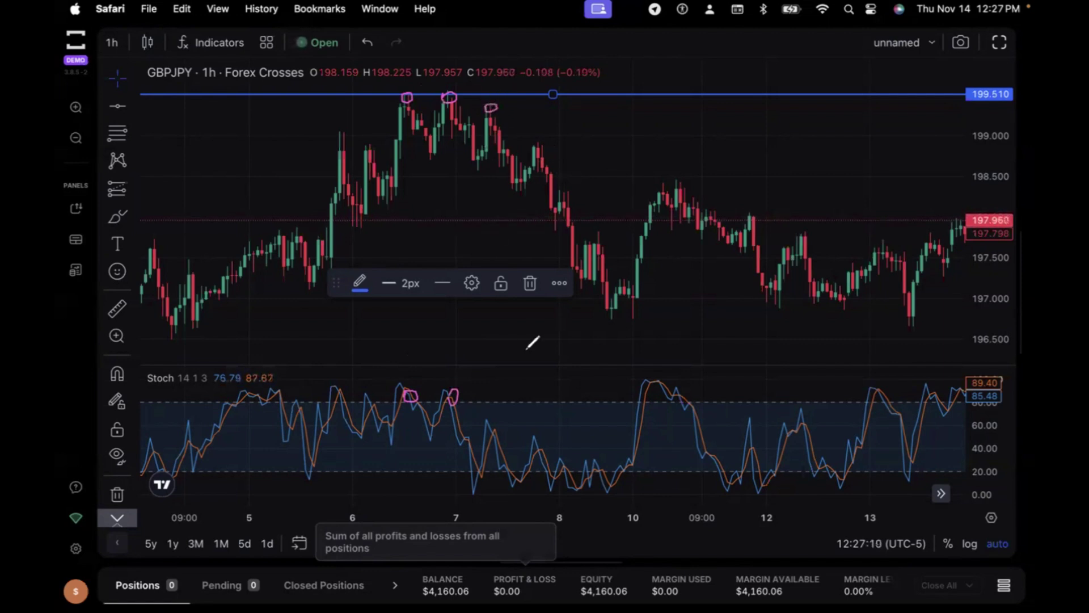
drag(497, 429, 494, 427)
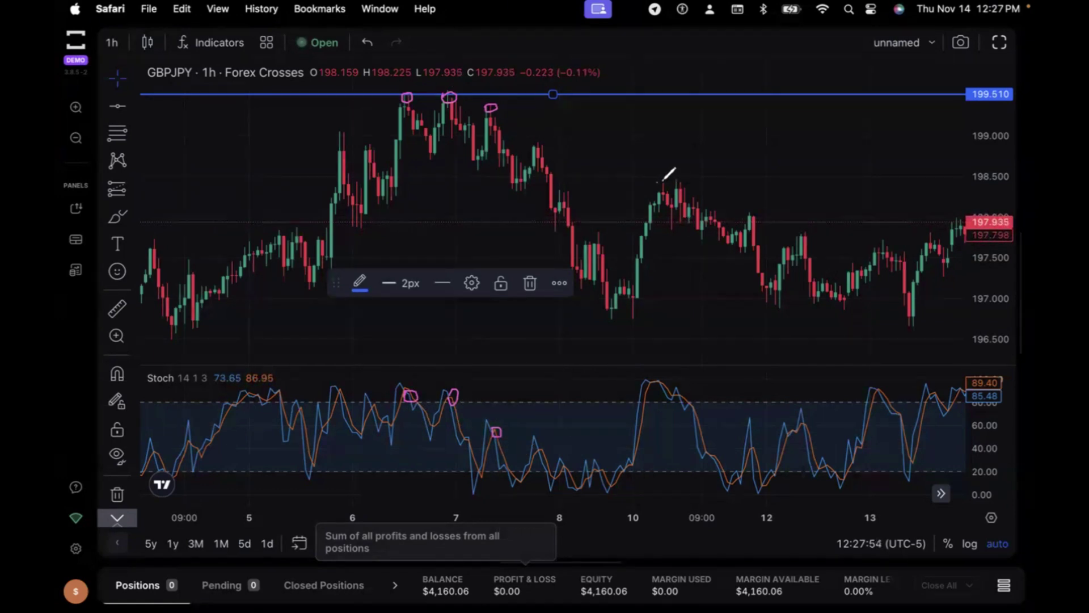
- Box the highs after 10 November just below 198.500, mark the matching Stochastic crossover with a falling arrow, and clear the annotations
drag(658, 182, 739, 181)
mouse_move(662, 190)
mouse_down()
mouse_move(736, 192)
mouse_move(741, 180)
mouse_up()
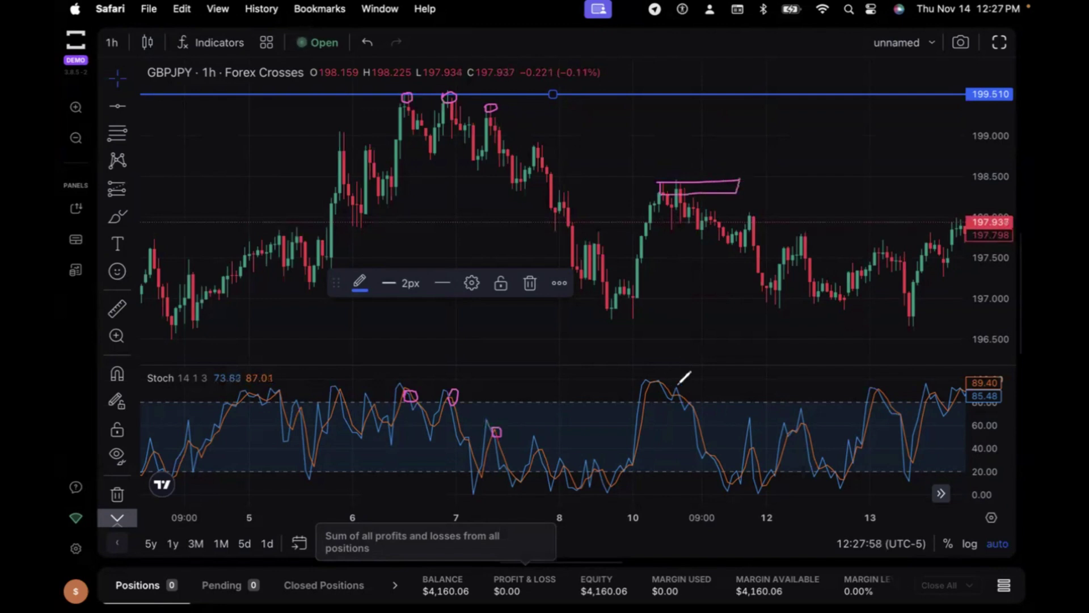
mouse_move(675, 387)
mouse_down()
mouse_move(674, 398)
mouse_move(679, 386)
mouse_move(713, 400)
mouse_move(721, 388)
mouse_move(699, 401)
mouse_up()
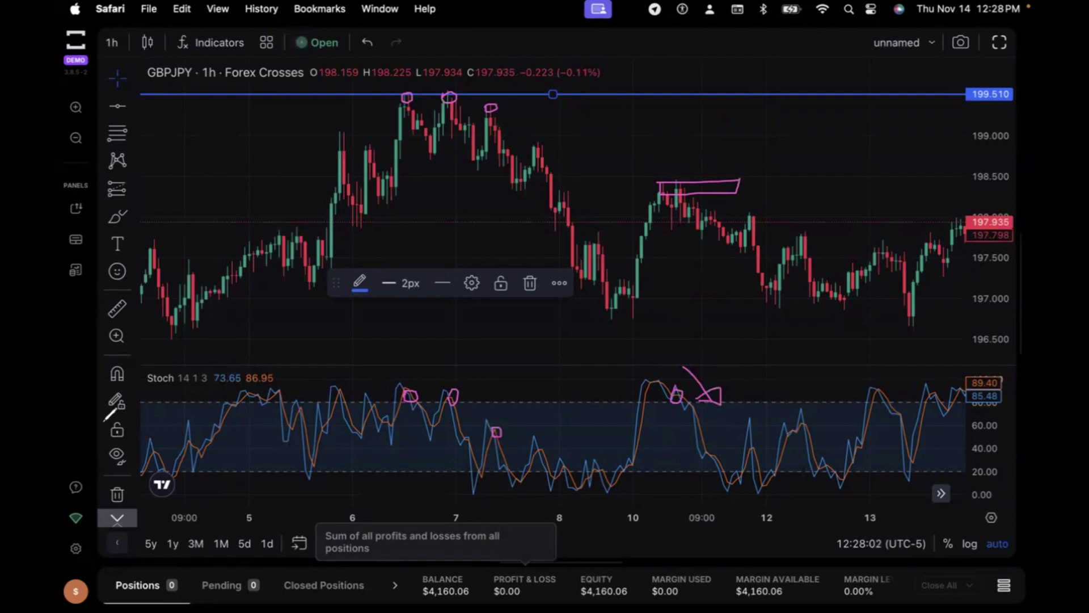
key(Escape)
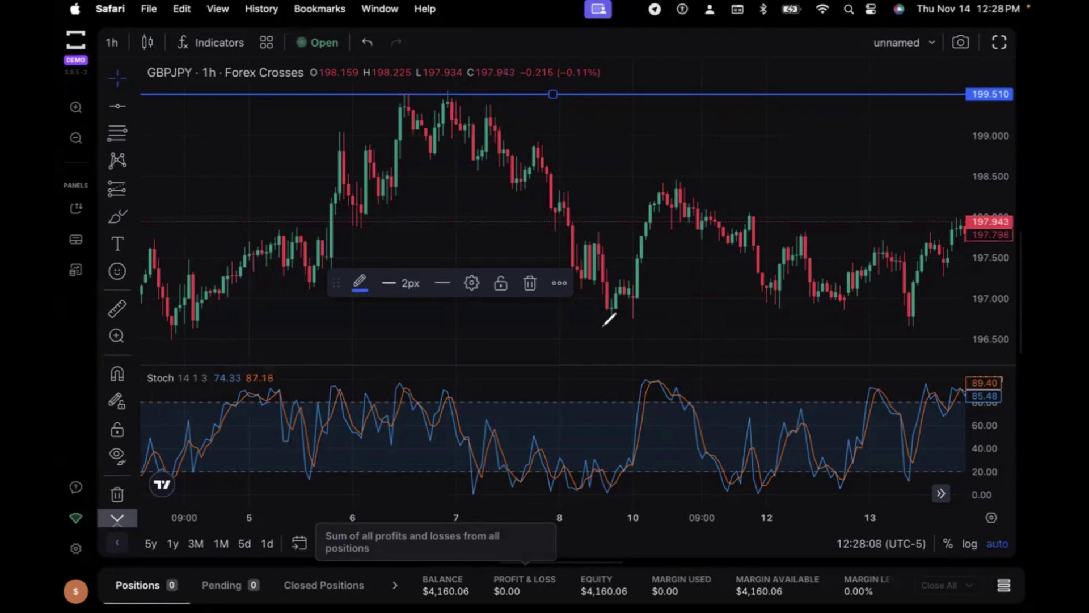
- Box the lows around 10 November just above 196.500, then circle the matching Stochastic crossover and mark it with a rising arrow
mouse_move(603, 317)
mouse_down()
mouse_move(630, 329)
mouse_move(647, 321)
mouse_move(645, 304)
mouse_move(605, 311)
mouse_up()
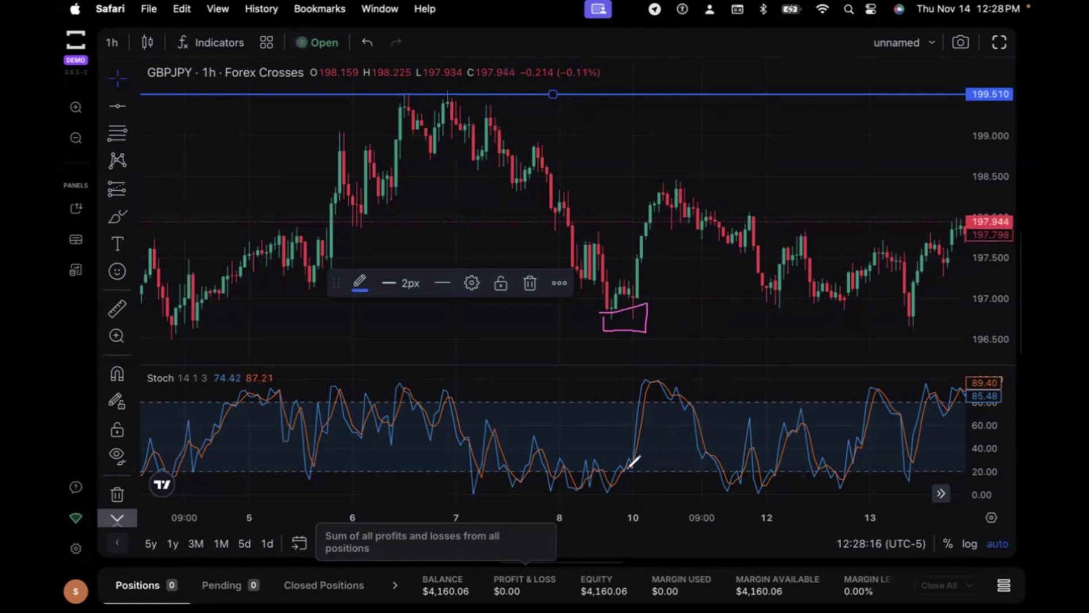
mouse_move(630, 466)
mouse_down()
mouse_move(628, 482)
mouse_move(660, 442)
mouse_up()
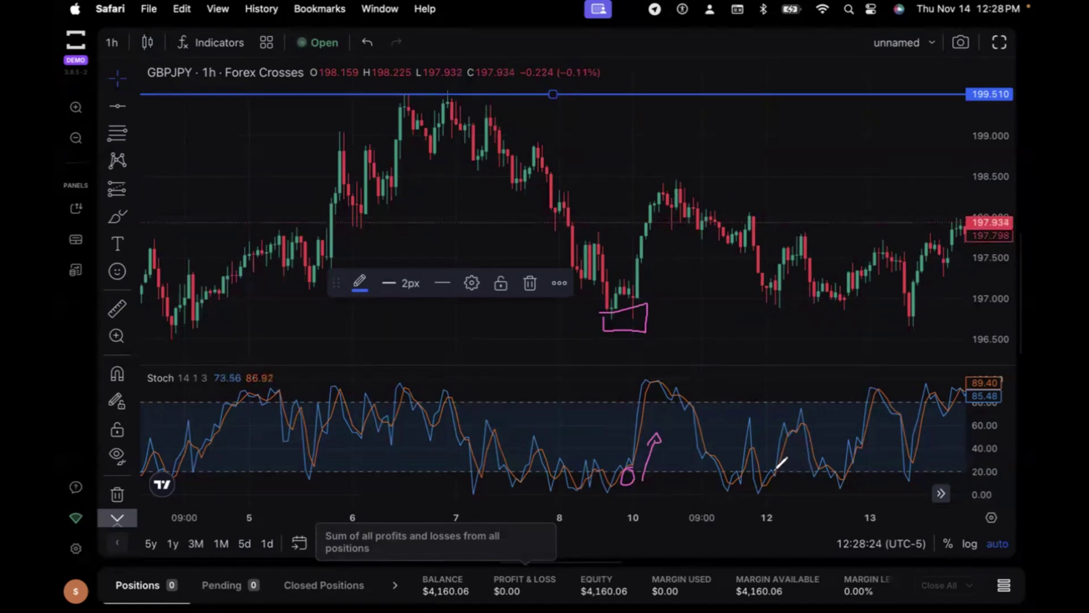
- Circle the Stochastic crossovers near 20 around 12 and 13 November, draw rising arrows beneath the matching price moves, and clear the annotations
mouse_move(778, 465)
mouse_down()
mouse_move(772, 473)
mouse_move(781, 464)
mouse_up()
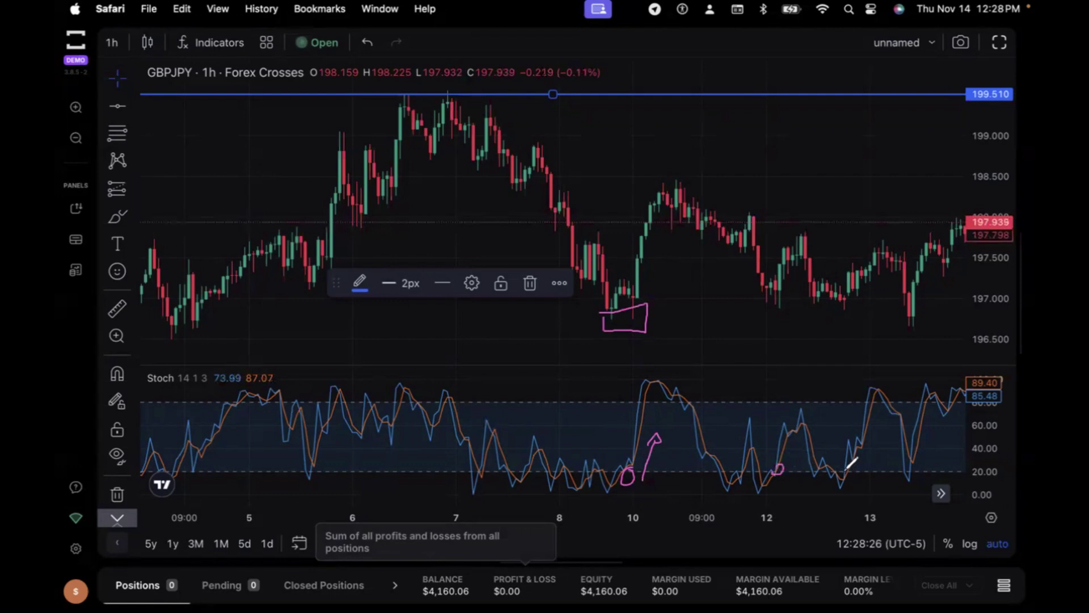
drag(849, 468, 851, 463)
mouse_move(784, 332)
mouse_down()
mouse_move(794, 282)
mouse_move(807, 288)
mouse_up()
mouse_move(856, 325)
mouse_down()
mouse_move(883, 272)
mouse_move(862, 279)
mouse_up()
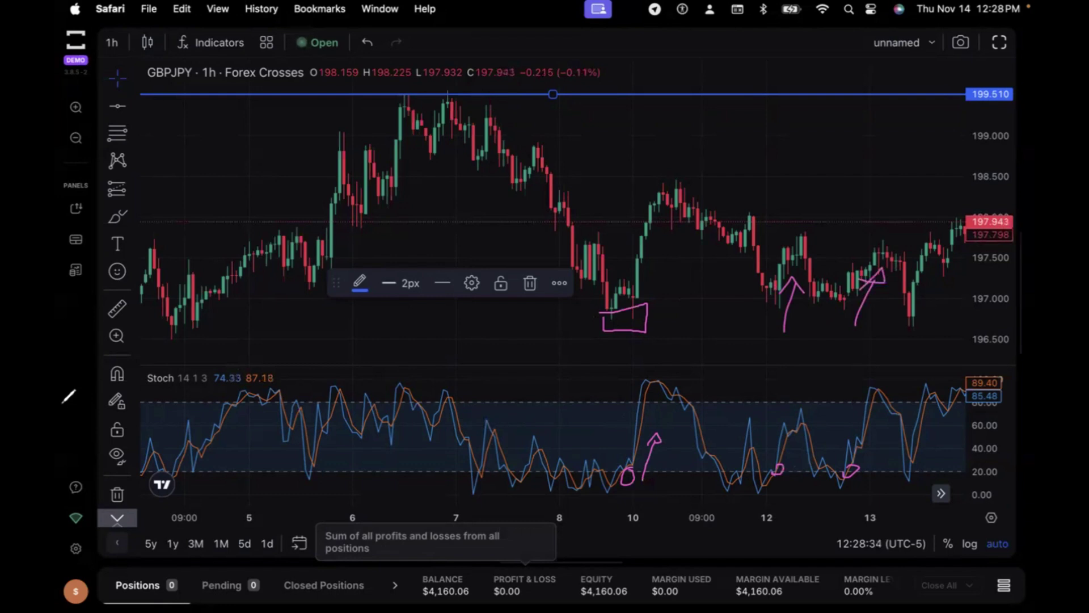
key(Escape)
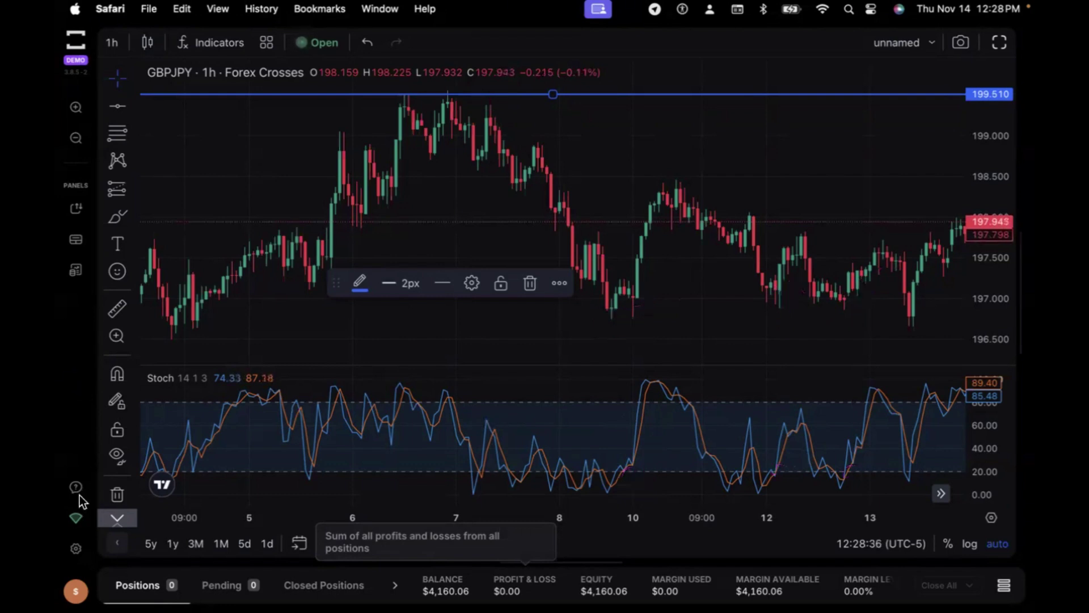
- Move the floating drawing toolbar off the price candles and place a horizontal line at 198.196 beneath the 6 November lows
scroll(309, 199, left, 2)
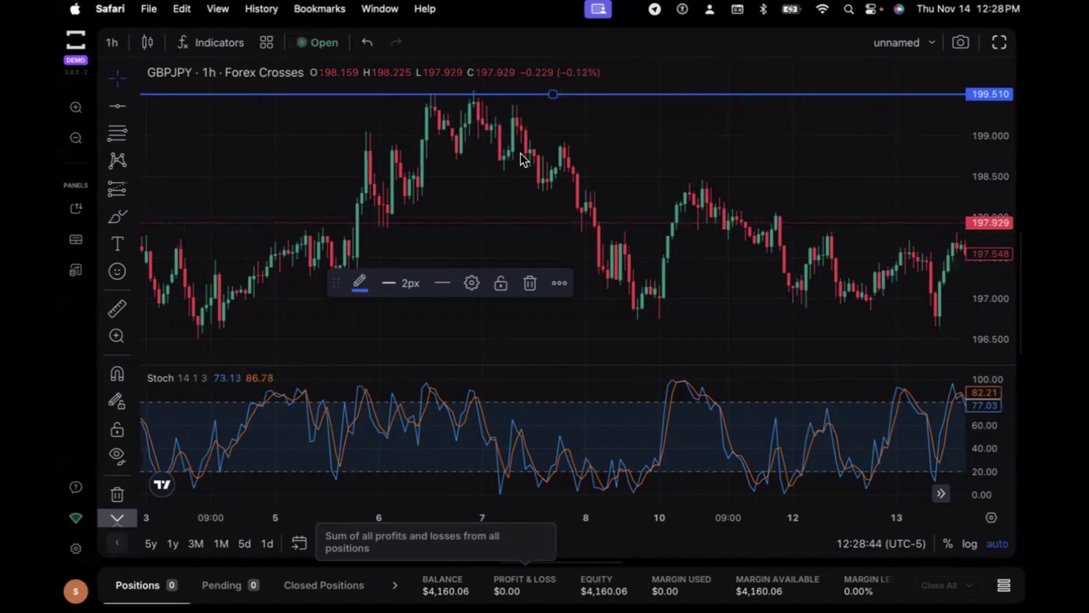
scroll(584, 179, right, 5)
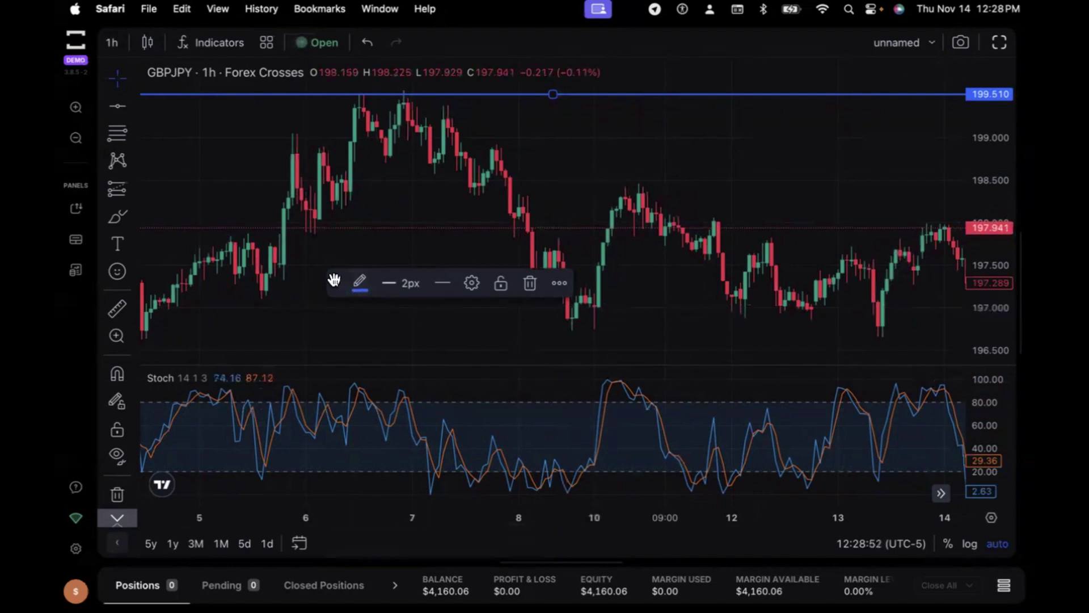
mouse_move(333, 279)
mouse_down()
mouse_move(758, 498)
mouse_move(736, 478)
mouse_up()
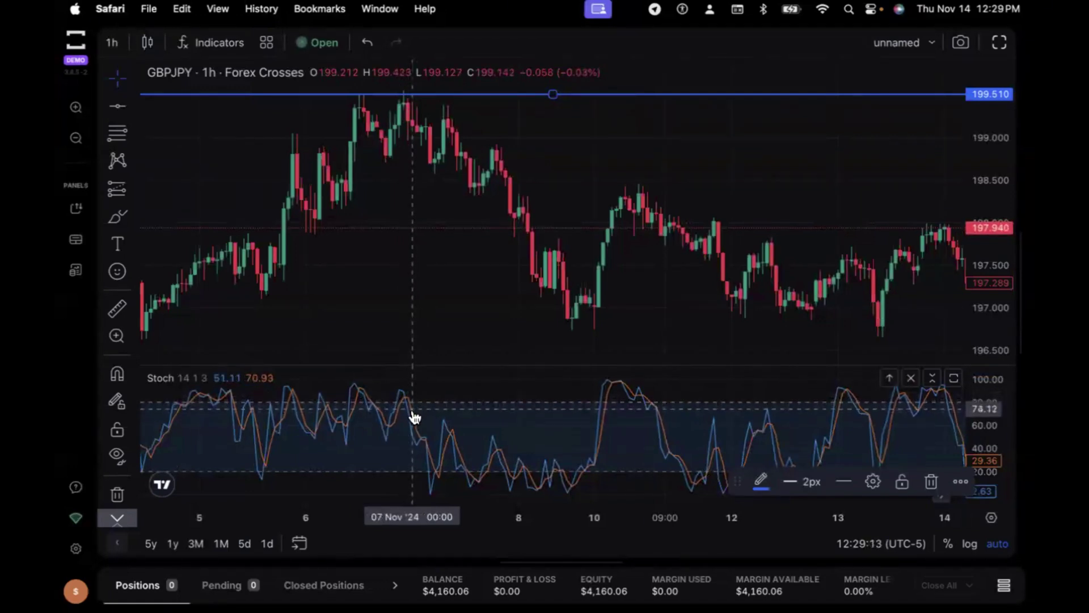
click(113, 104)
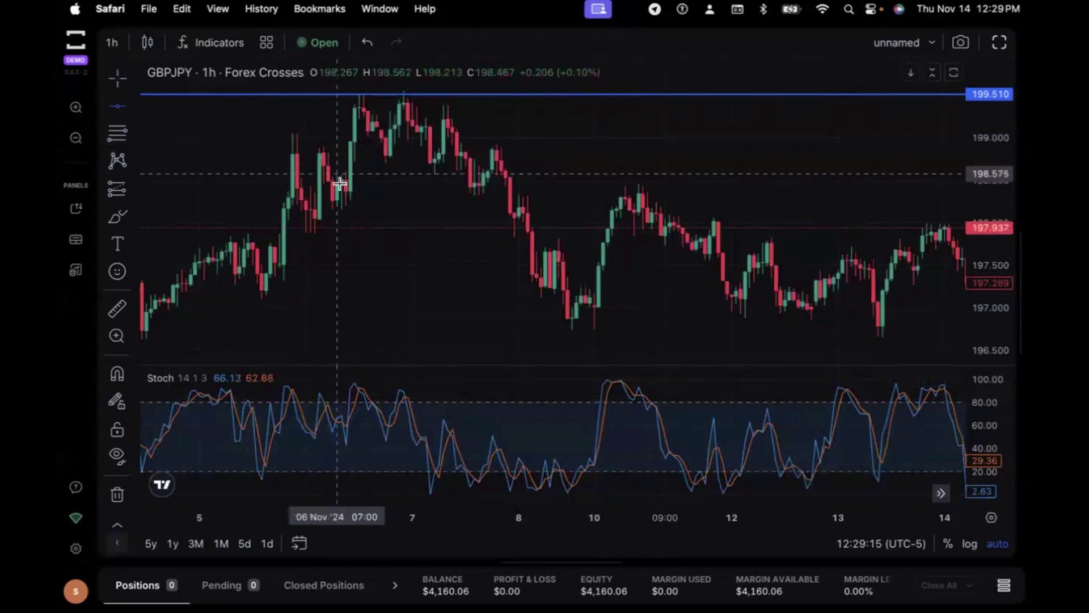
click(339, 206)
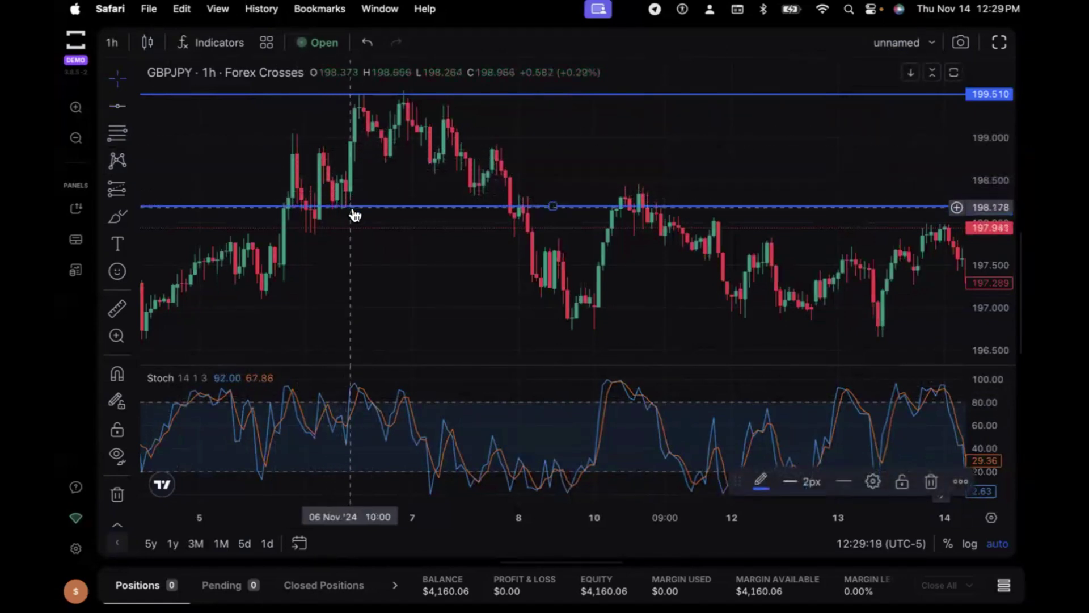
- Mark the Stochastic around the 80 and 20 levels near 7 November, and remove both horizontal lines from the chart
click(438, 471)
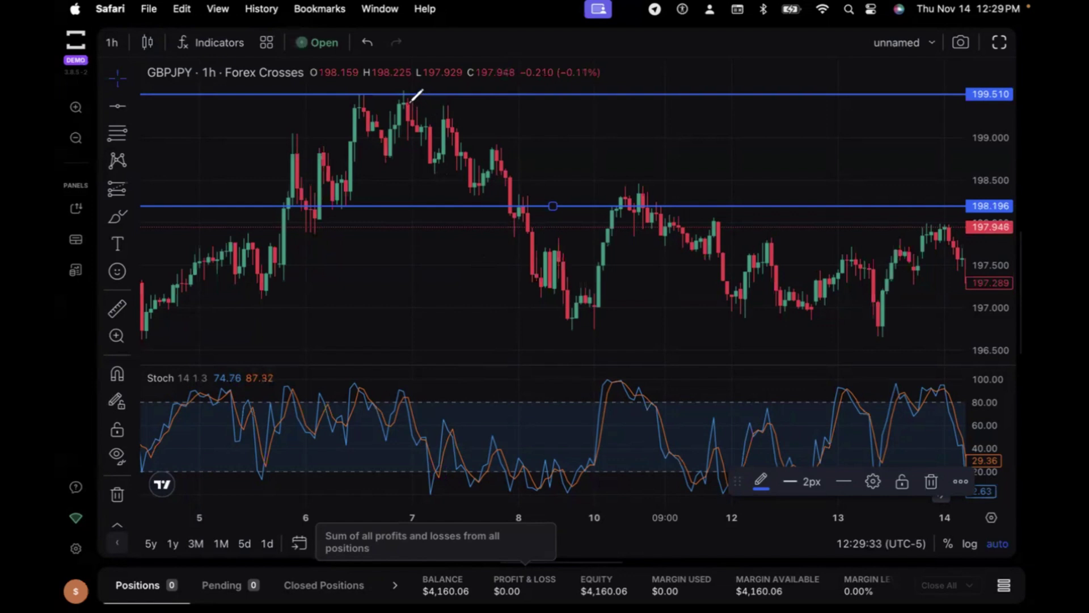
mouse_move(414, 392)
mouse_down()
mouse_move(410, 404)
mouse_move(415, 393)
mouse_up()
drag(438, 471, 458, 441)
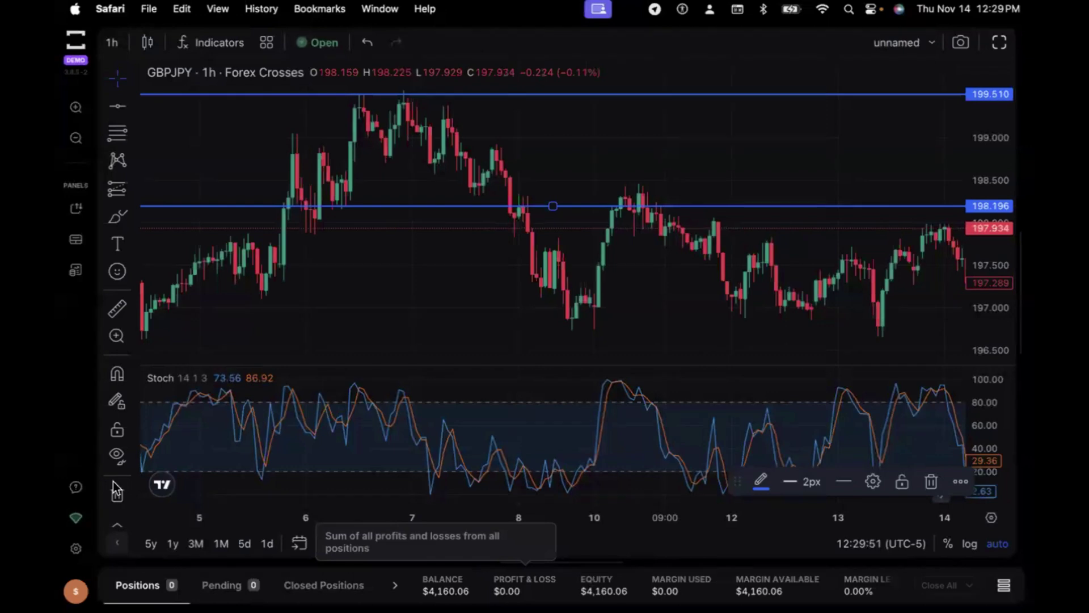
click(126, 494)
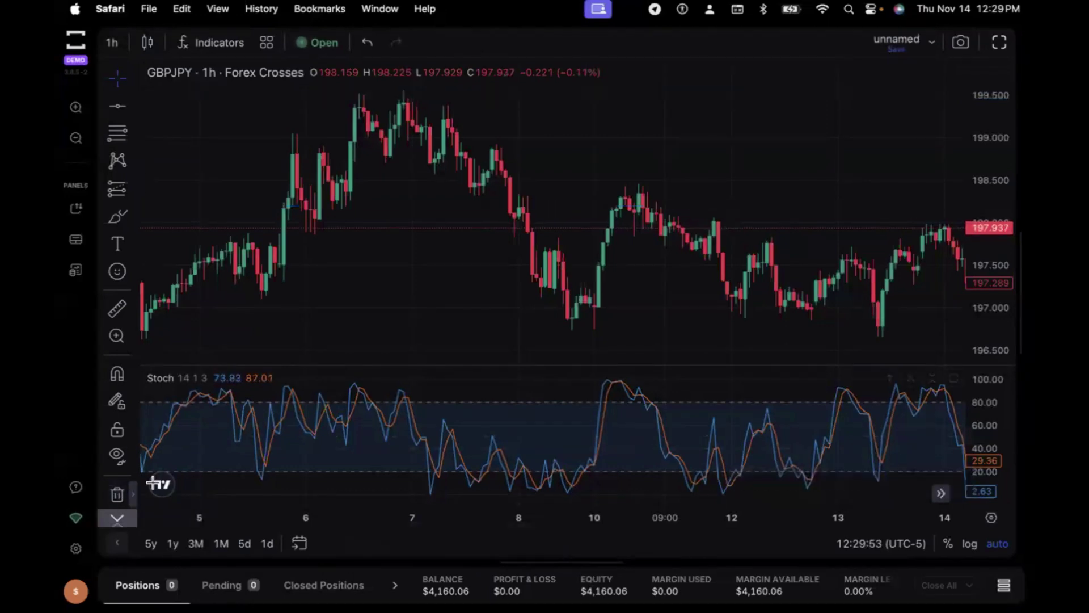
- Examine the earlier price swings back to 30 October and compare them with the Stochastic readings
scroll(286, 295, left, 5)
scroll(286, 300, left, 3)
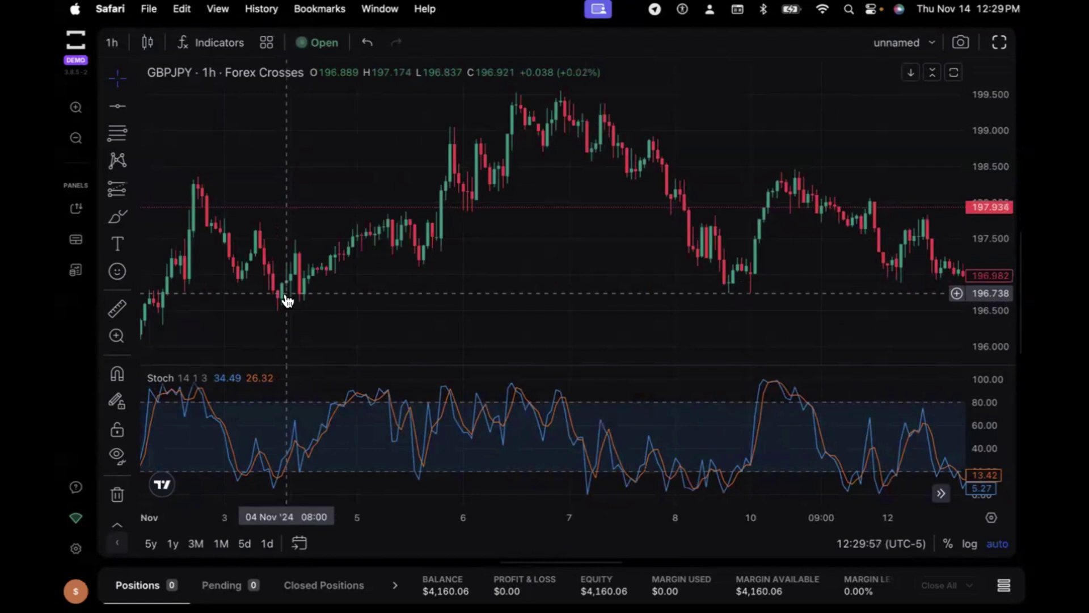
scroll(285, 296, left, 5)
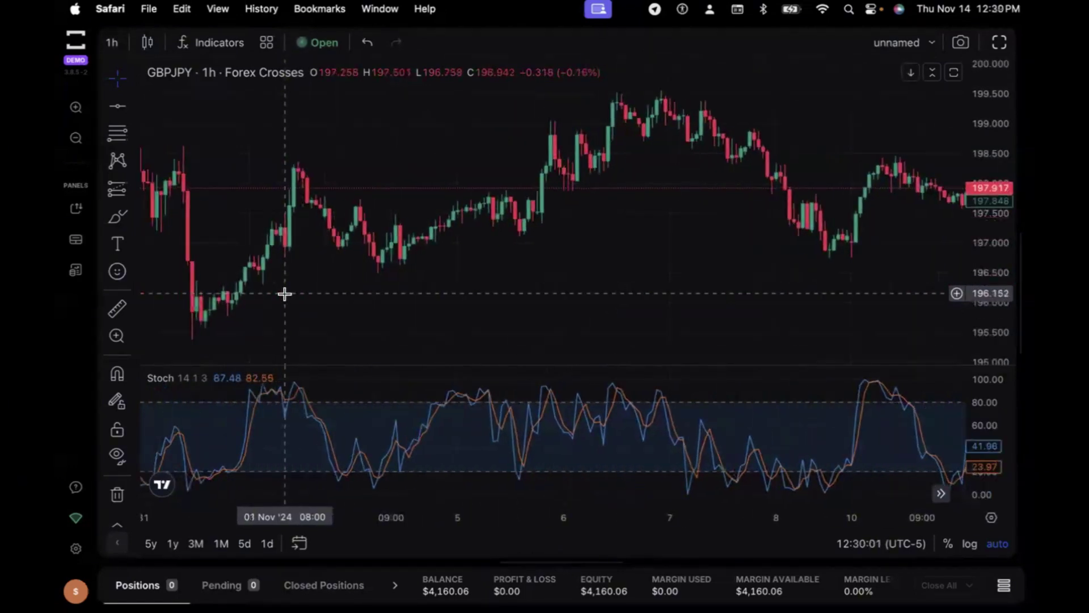
scroll(292, 294, left, 3)
scroll(302, 293, left, 2)
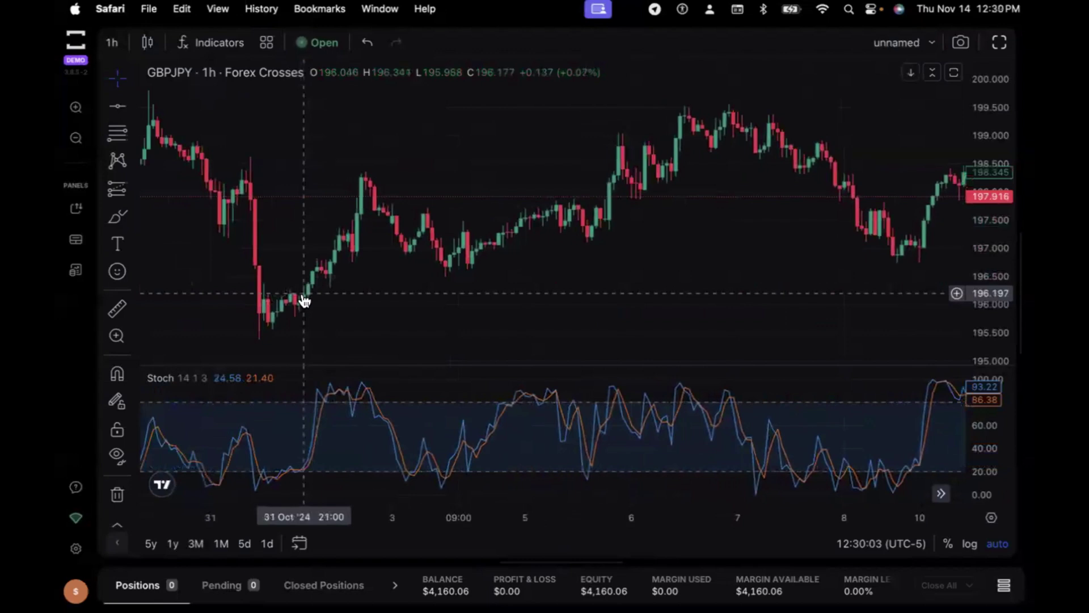
scroll(303, 298, left, 4)
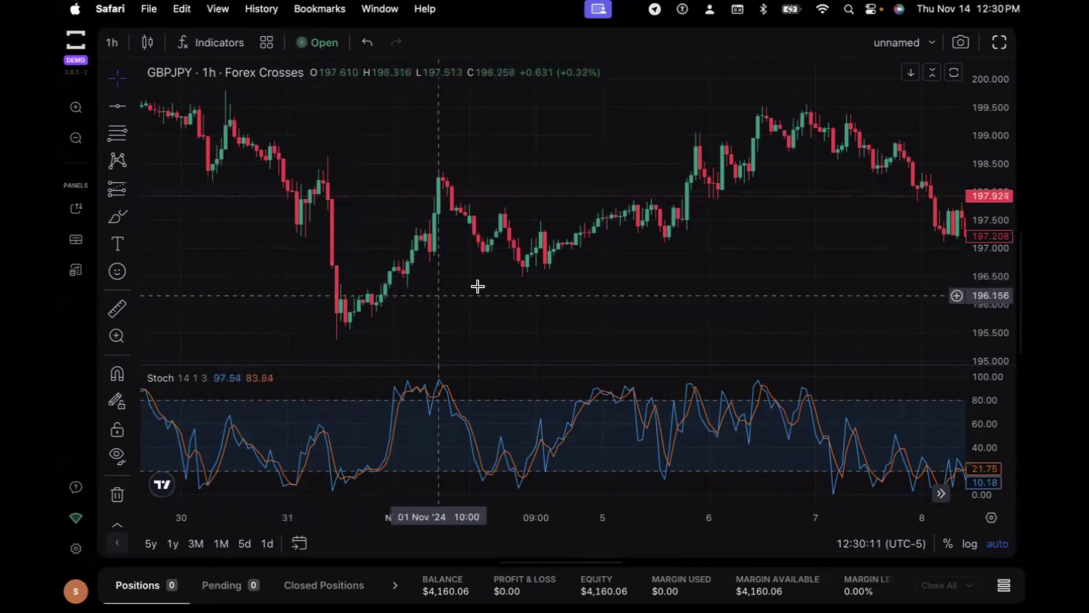
scroll(611, 300, right, 15)
scroll(611, 302, right, 8)
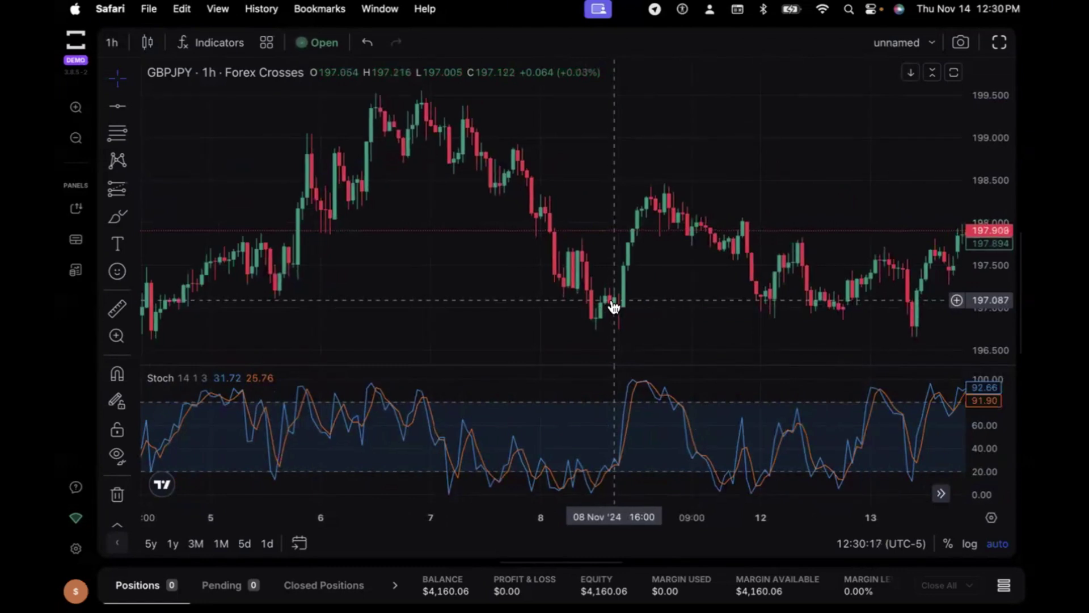
- Box the latest high on 14 November near 198.200 and mark the matching Stochastic crossover with a falling arrow
scroll(613, 304, right, 20)
scroll(612, 300, left, 2)
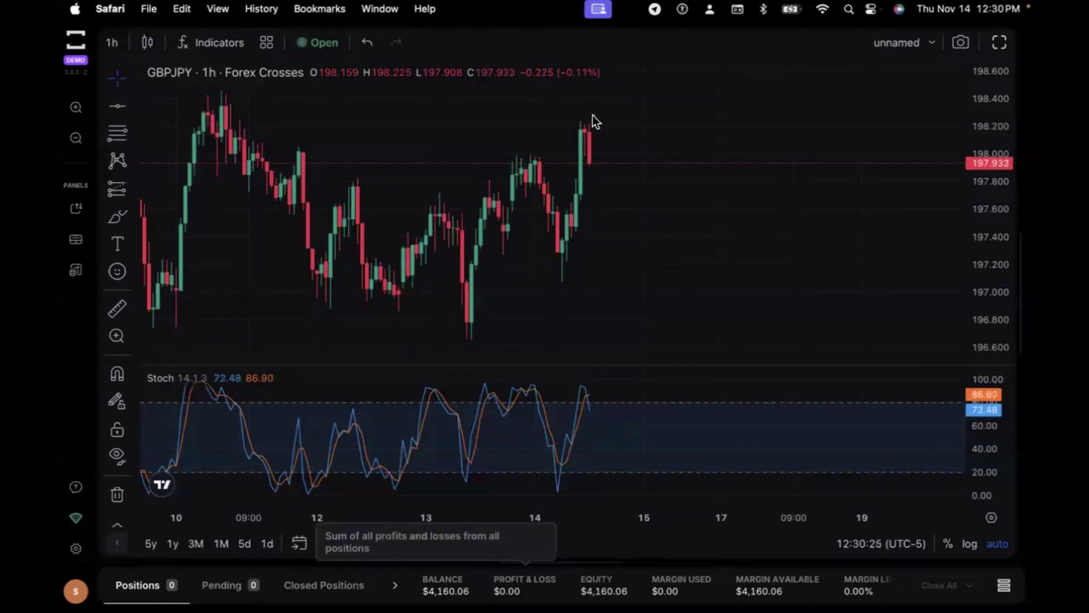
drag(610, 130, 596, 116)
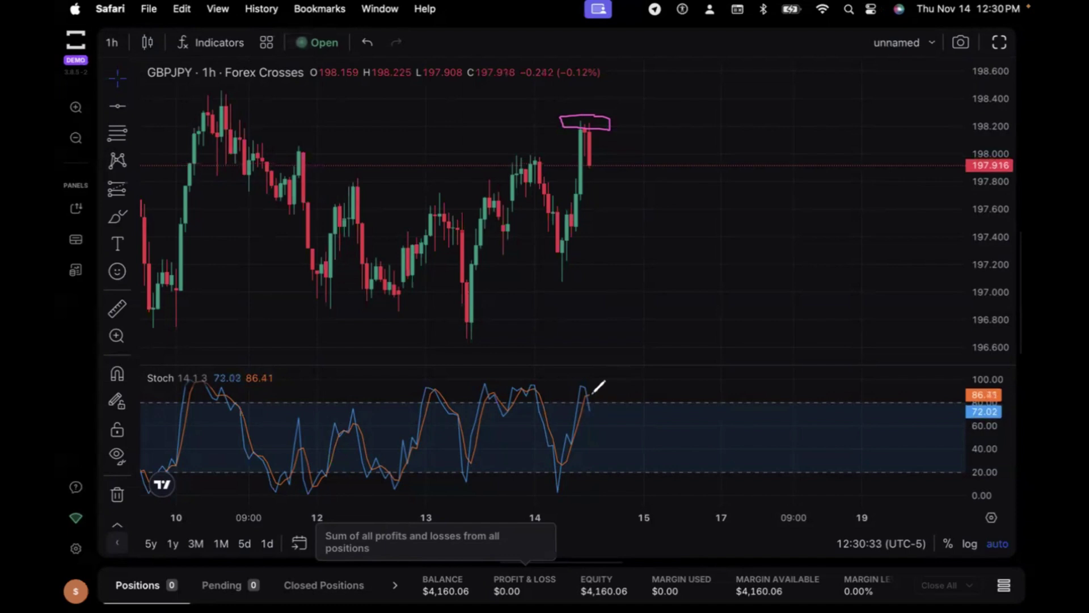
drag(593, 391, 606, 404)
- Underline the 14 November low near 197.000 and the 13 November low near 196.600, numbering the levels 1 and 2
drag(552, 286, 647, 286)
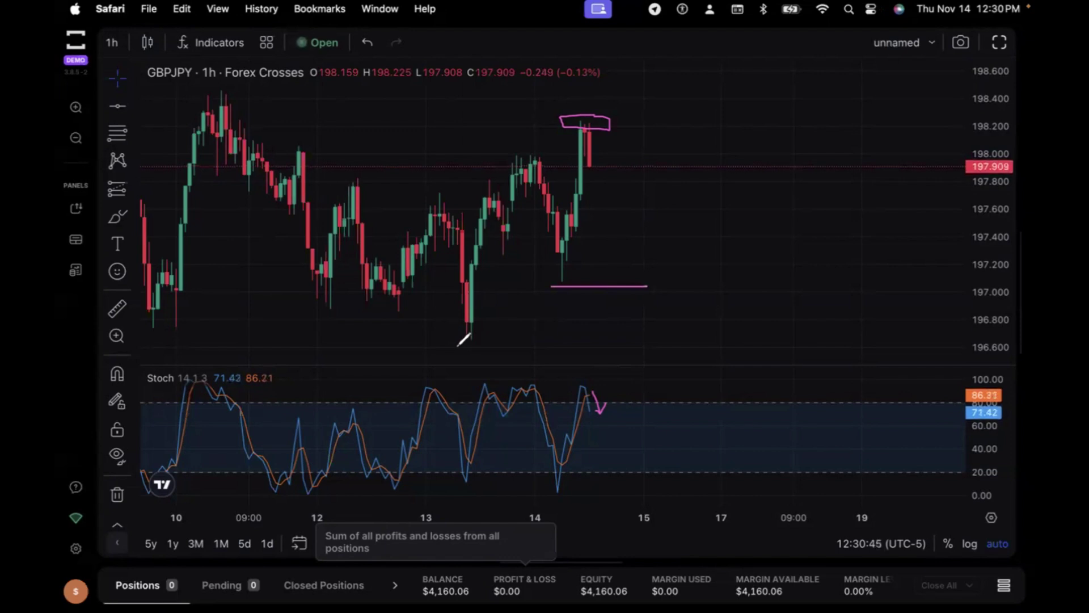
drag(455, 349, 624, 349)
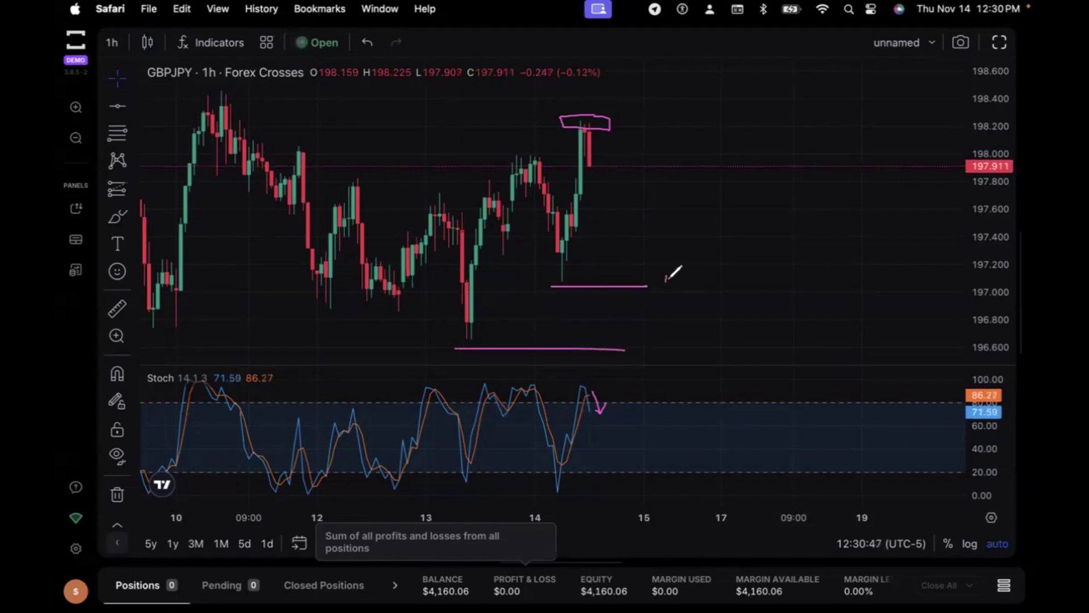
drag(667, 277, 681, 297)
drag(649, 339, 668, 357)
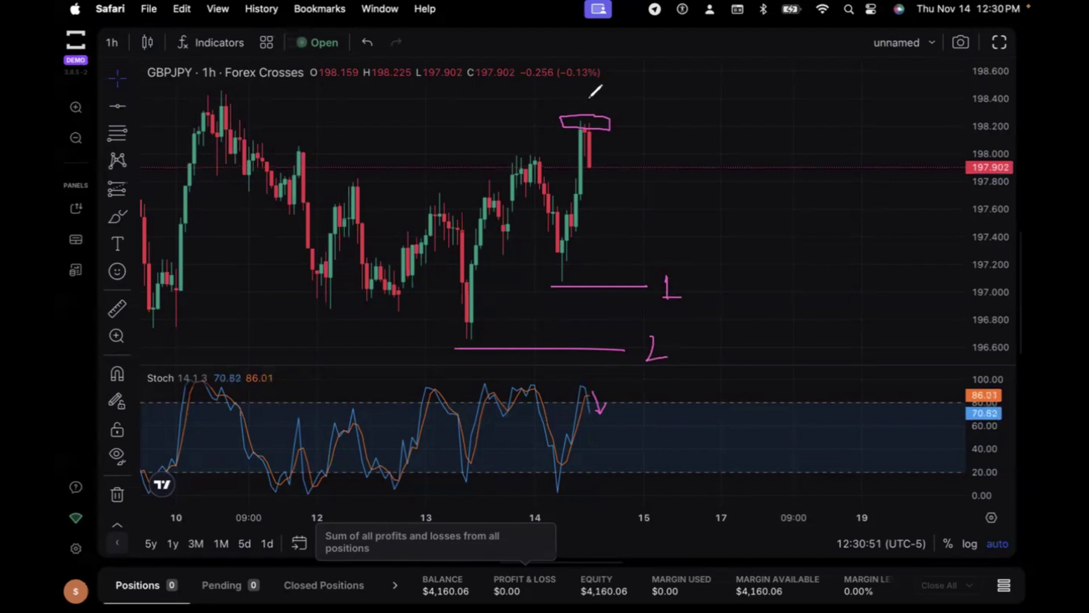
- Write SL above the boxed 14 November high
mouse_move(588, 95)
mouse_down()
mouse_move(578, 107)
mouse_move(606, 104)
mouse_up()
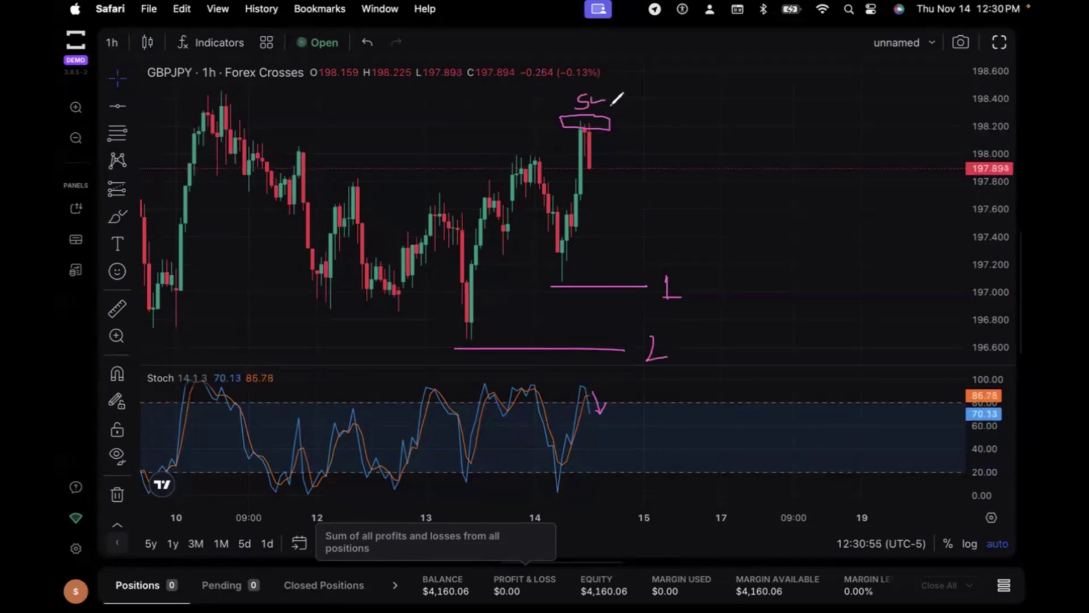